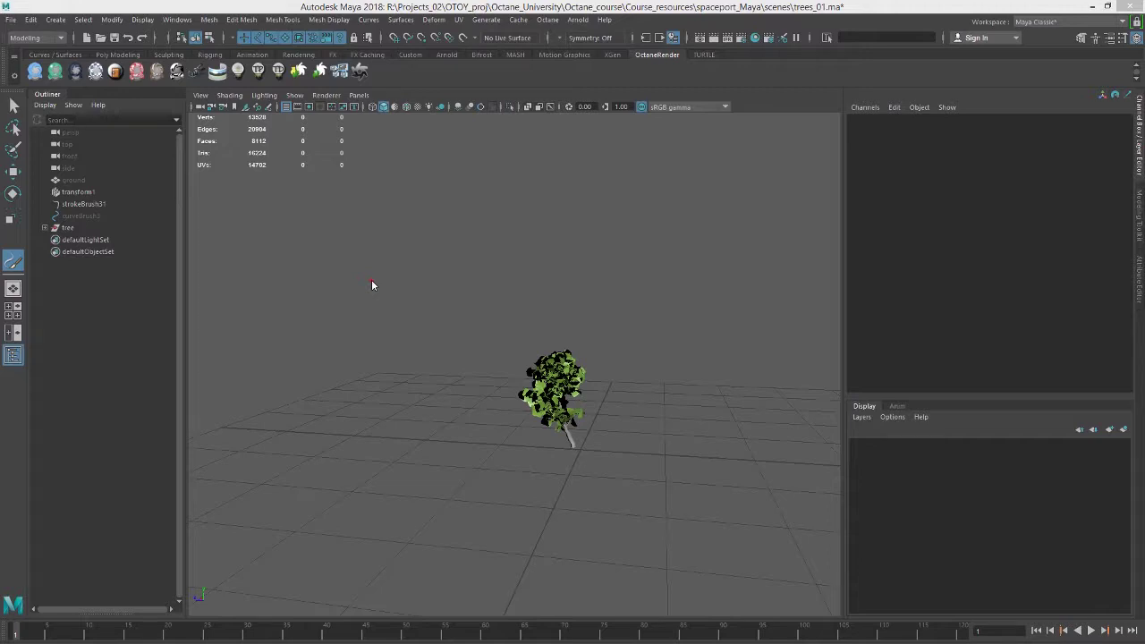
Switch to the select tool and expand the tree group in the Outliner.
left_click(13, 104)
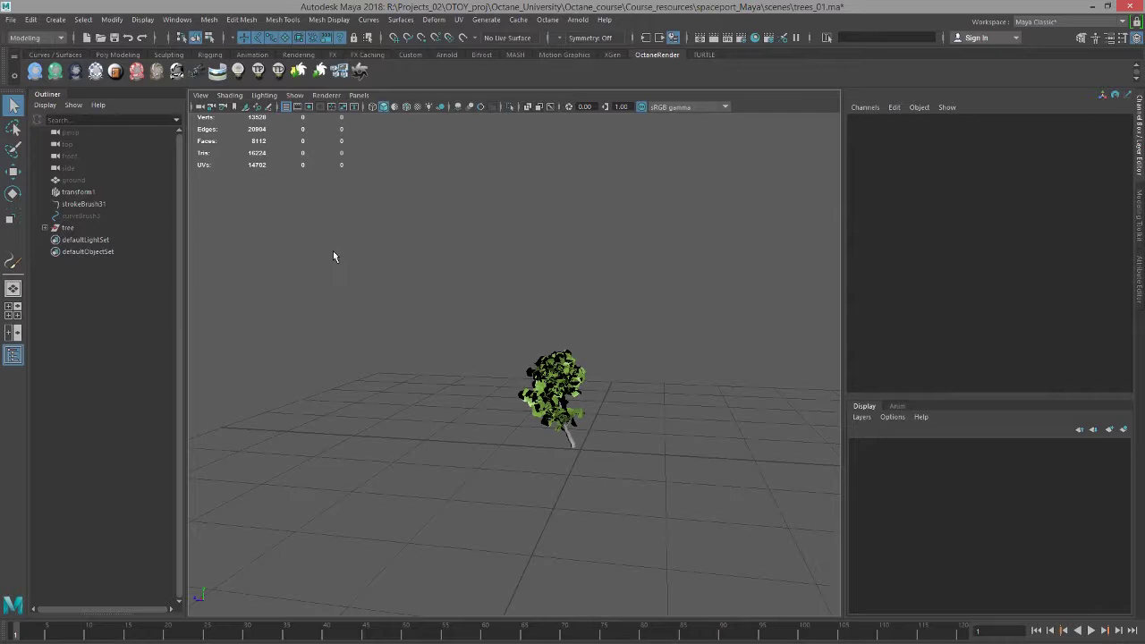
left_click_drag(508, 335, 450, 327, "alt")
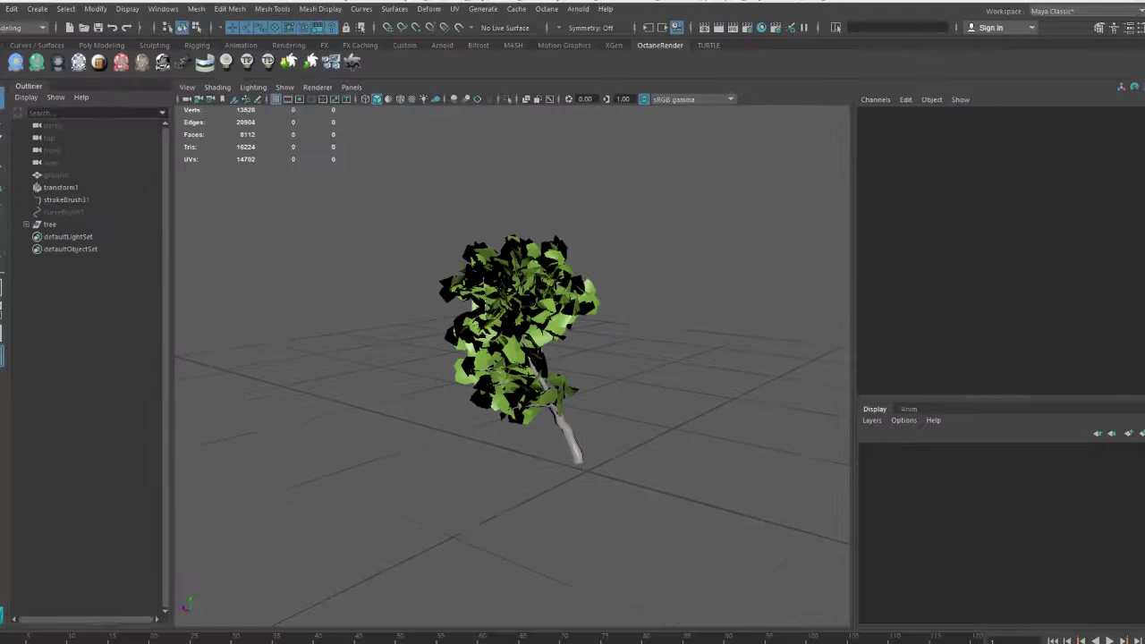
left_click(45, 227)
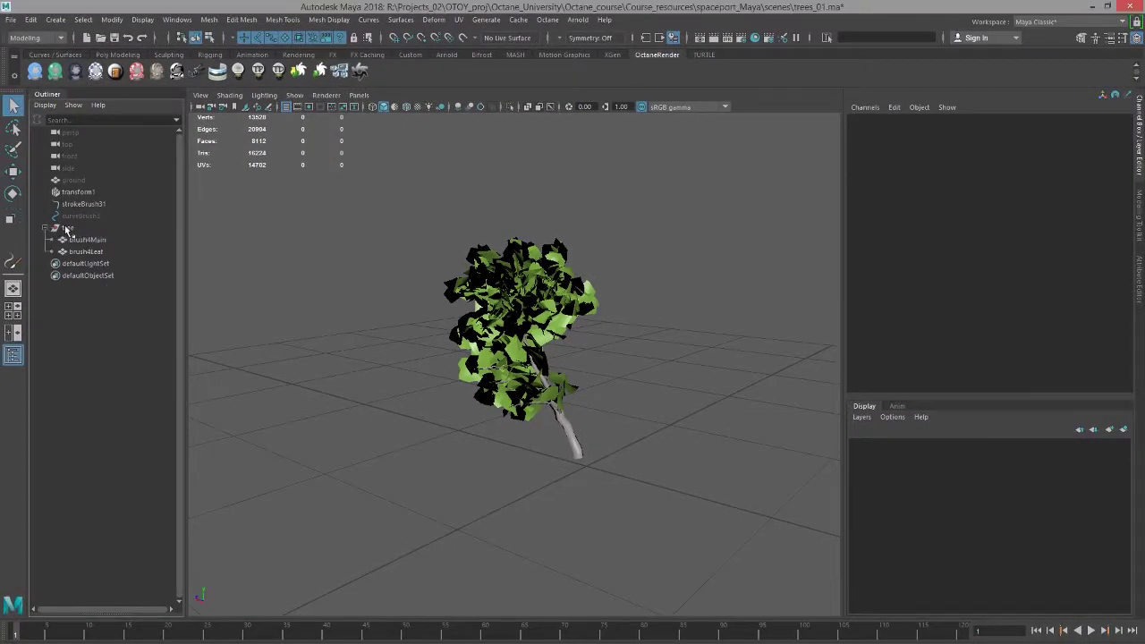
left_click(67, 227)
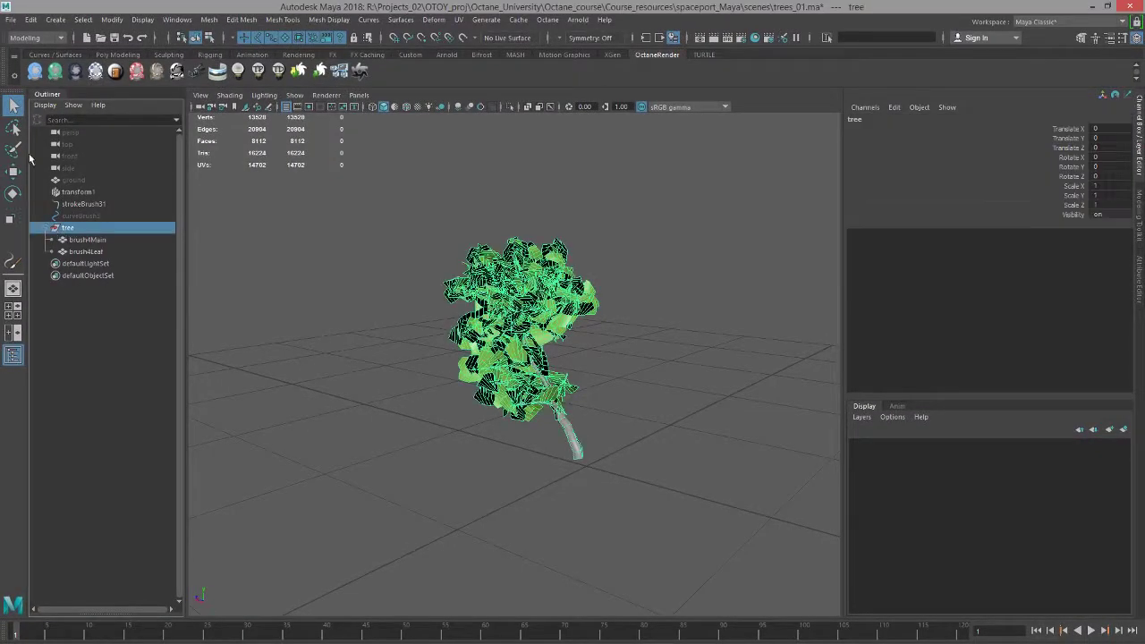
left_click(112, 20)
mouse_move(139, 309)
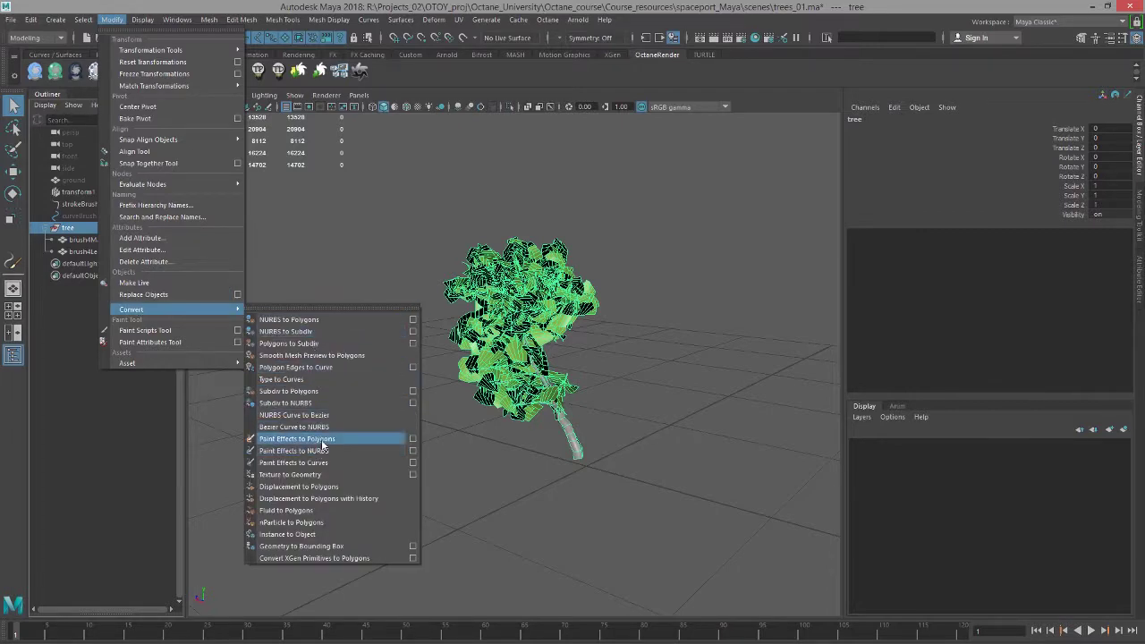
left_click(71, 228)
Select the trunk mesh brush4Main, toggling between it and the leaf mesh brush4Leaf.
left_click(82, 242)
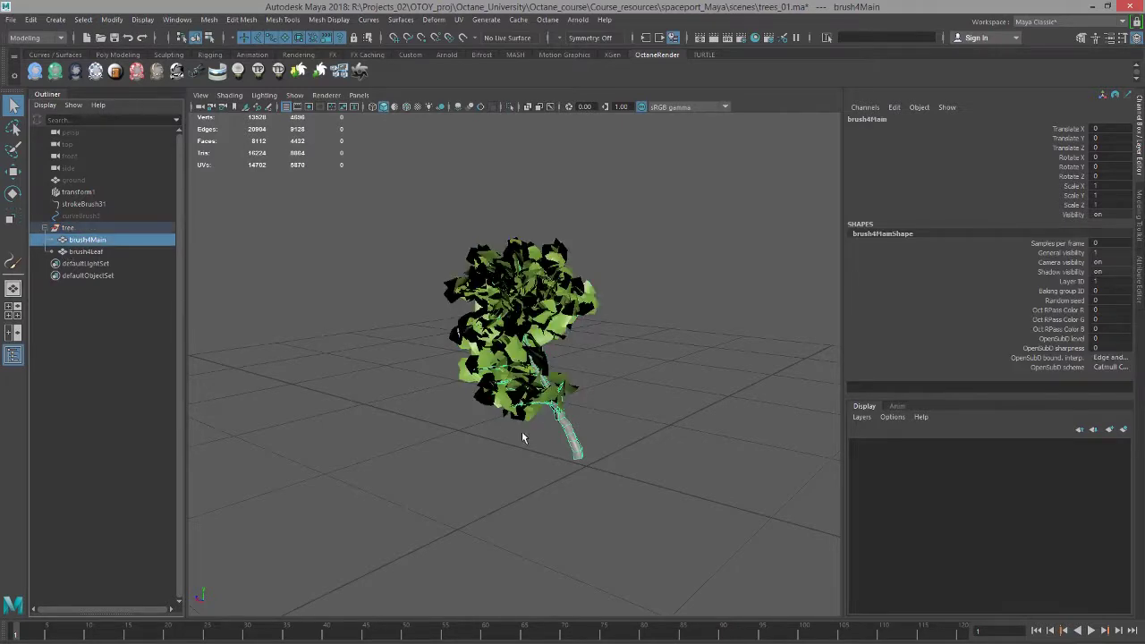
mouse_move(524, 439)
left_mouse_down("alt")
mouse_move(481, 435)
mouse_move(528, 436)
mouse_move(515, 436)
left_mouse_up("alt")
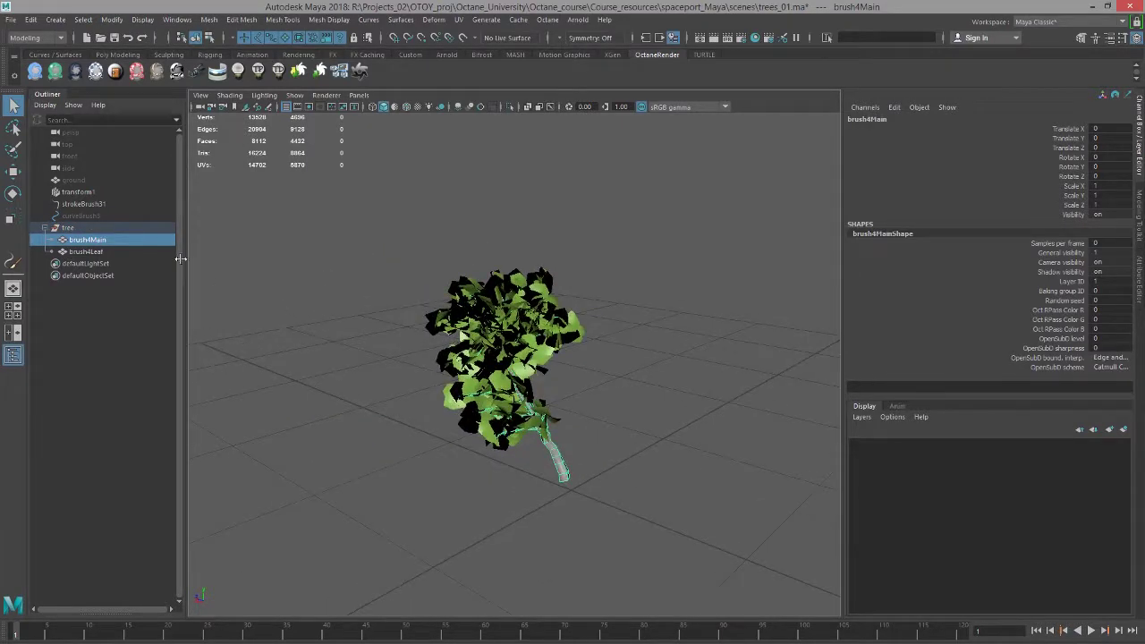
left_click(89, 251)
left_click(106, 242)
left_click(107, 253)
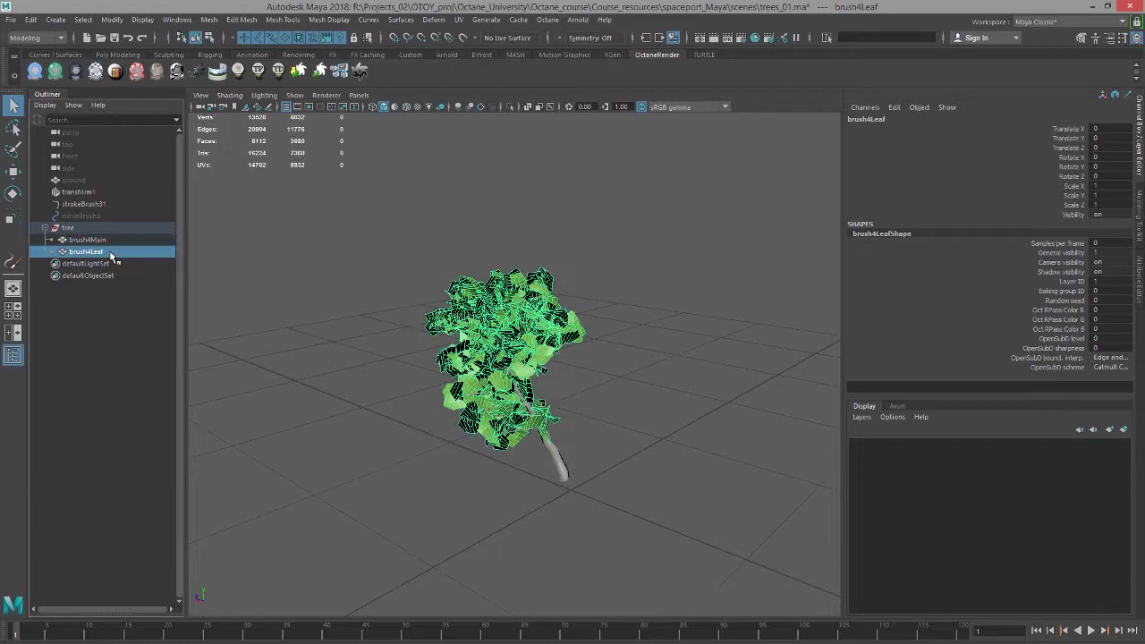
left_click(105, 241)
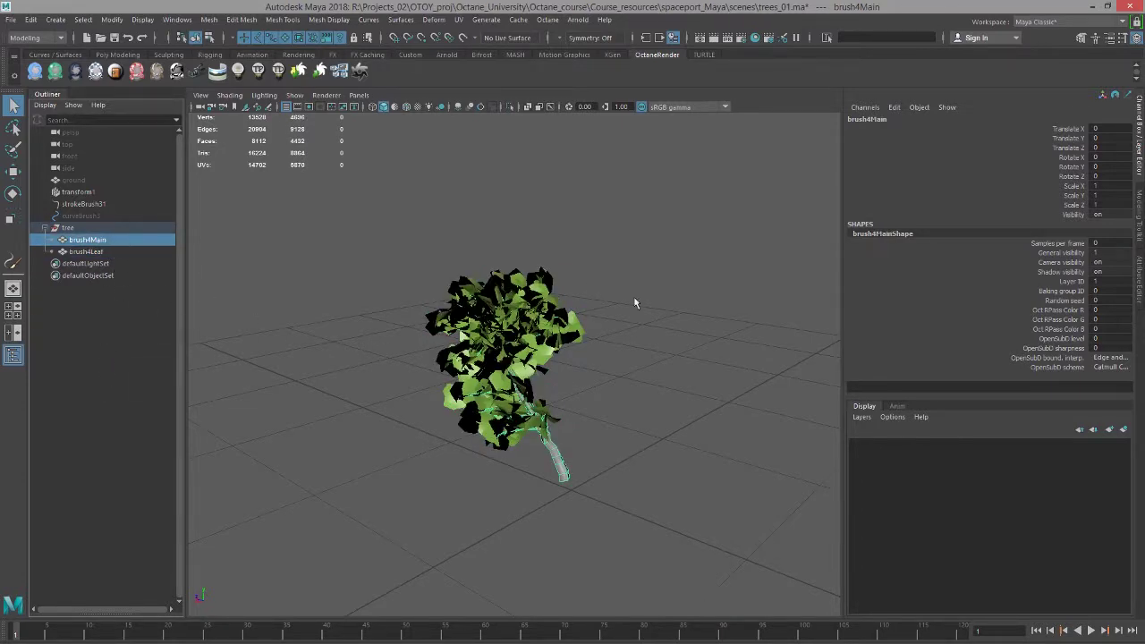
Inspect brush4Main's Octane glossy material, then brush4Leaf's textured octane_leaf_material.
left_click(1140, 300)
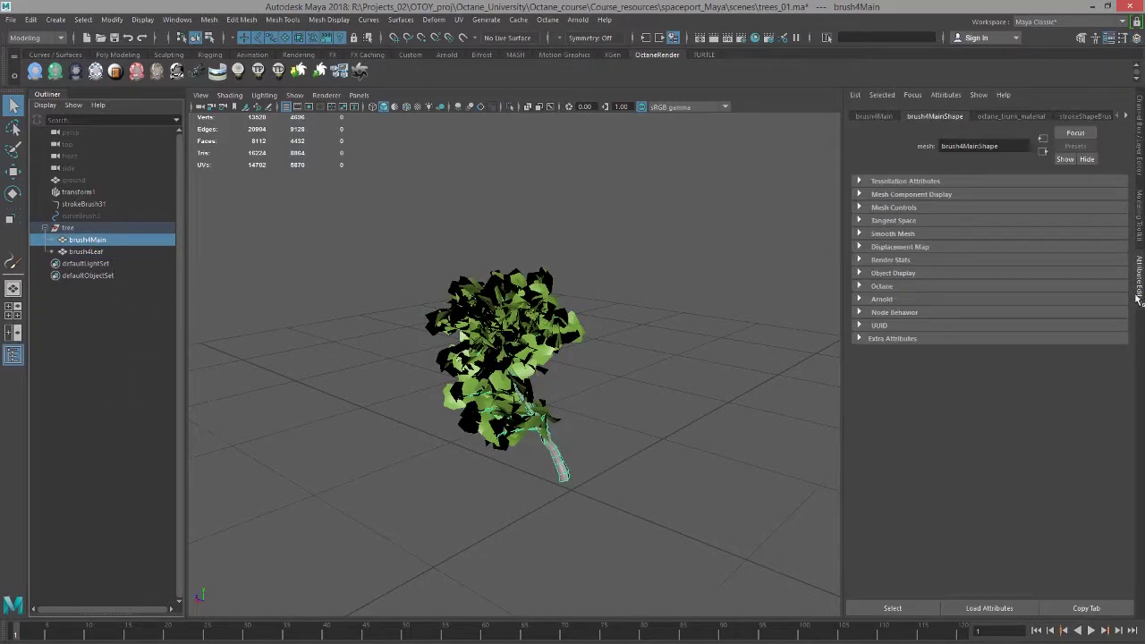
left_click(1011, 116)
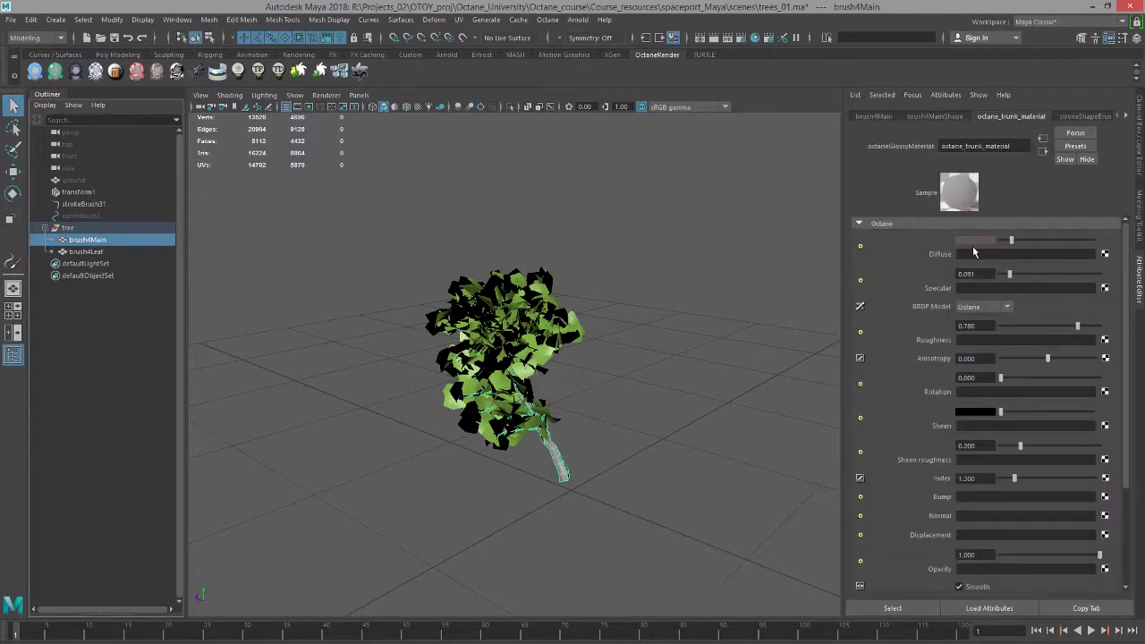
left_click(93, 252)
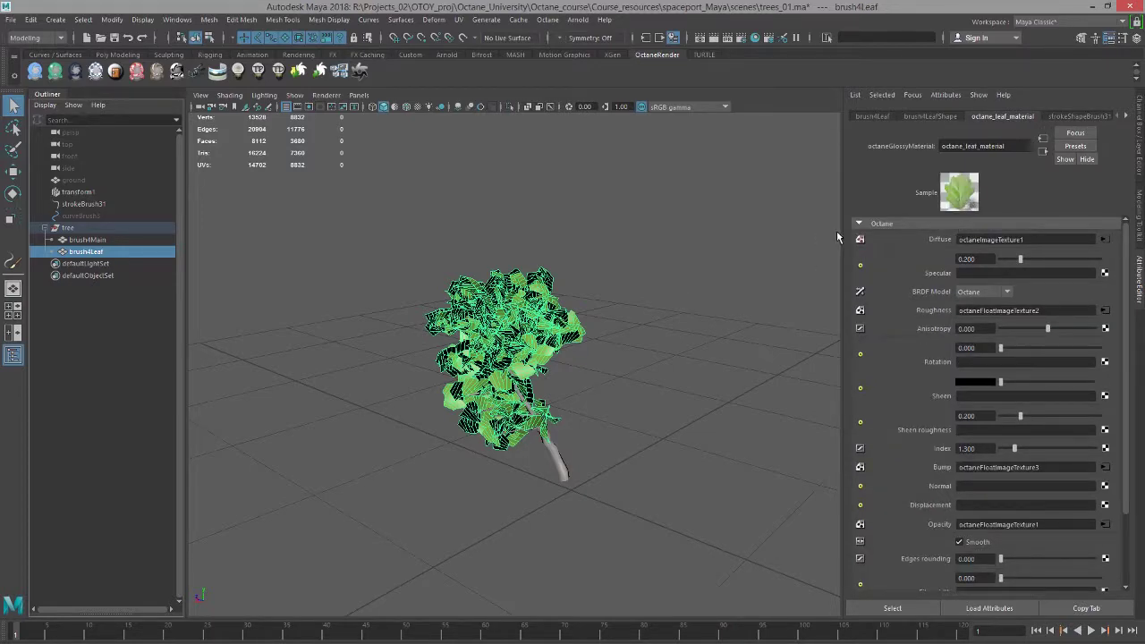
left_click_drag(565, 219, 631, 246, "alt")
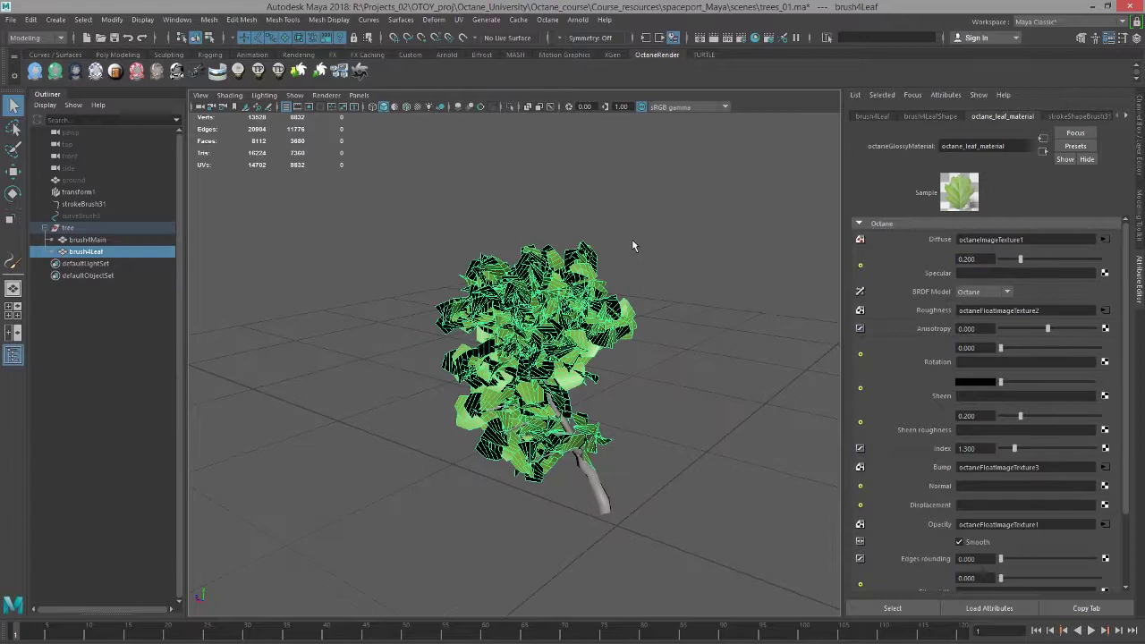
Render the viewport with OctaneRender and orbit around the textured tree.
left_click(325, 95)
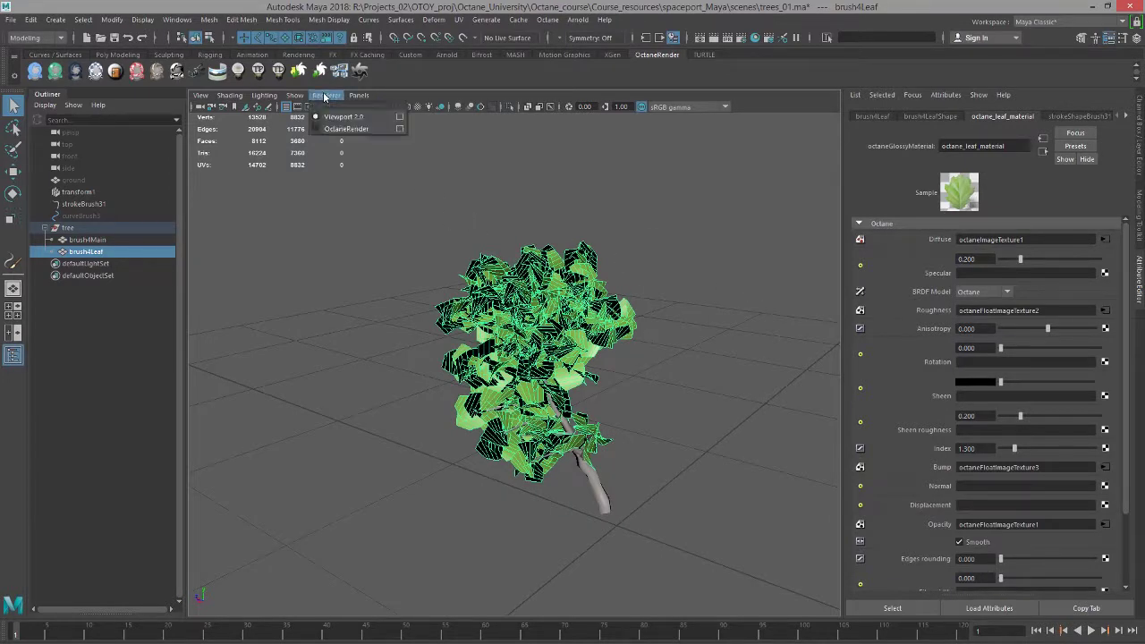
left_click(344, 129)
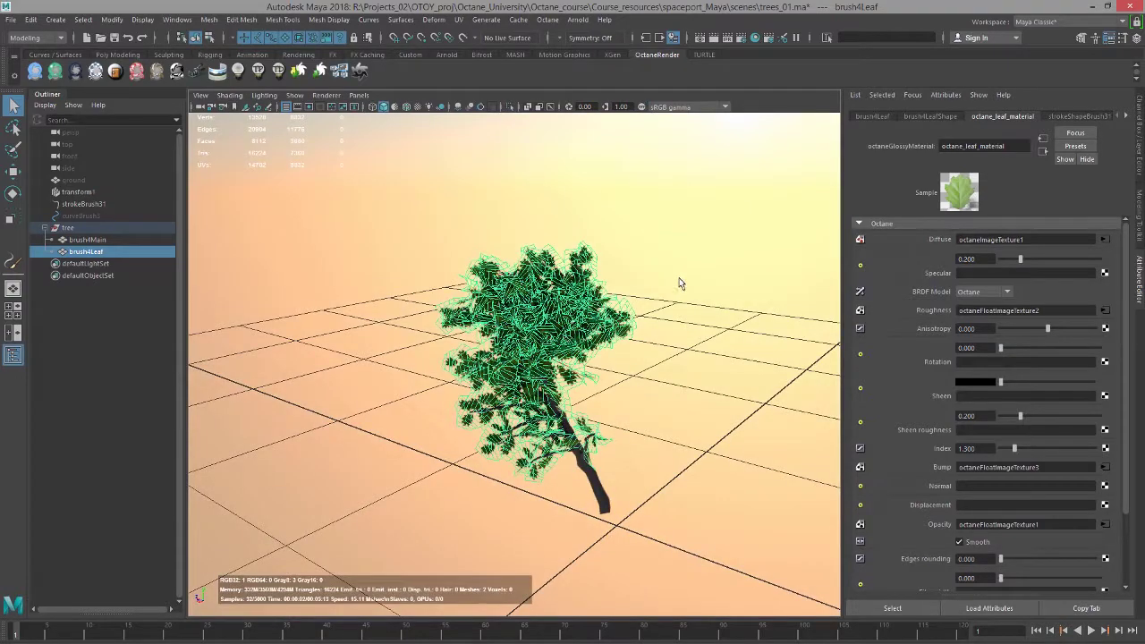
left_click_drag(679, 277, 456, 380, "alt")
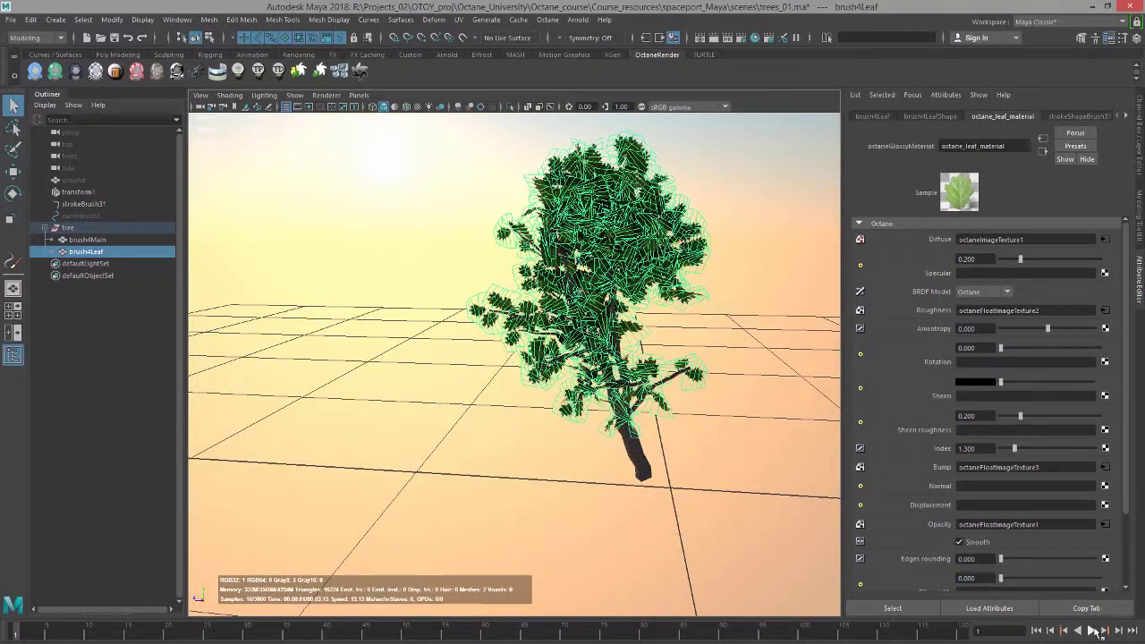
left_click(894, 608)
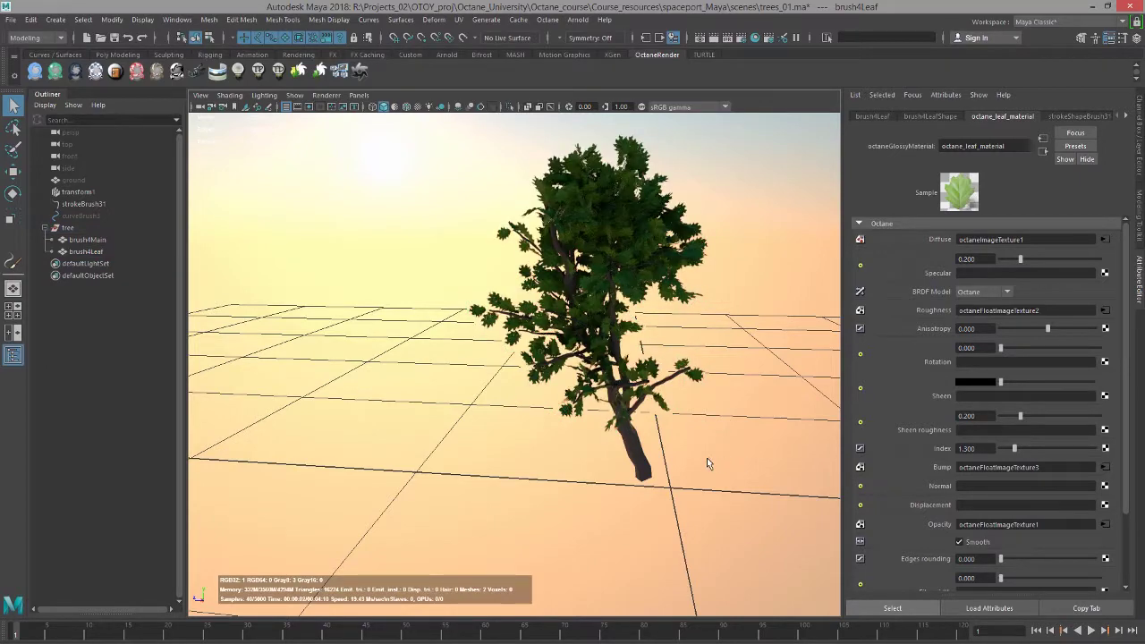
mouse_move(707, 457)
left_mouse_down("alt")
mouse_move(652, 461)
mouse_move(849, 447)
mouse_move(603, 494)
mouse_move(725, 460)
mouse_move(739, 442)
mouse_move(718, 446)
left_mouse_up("alt")
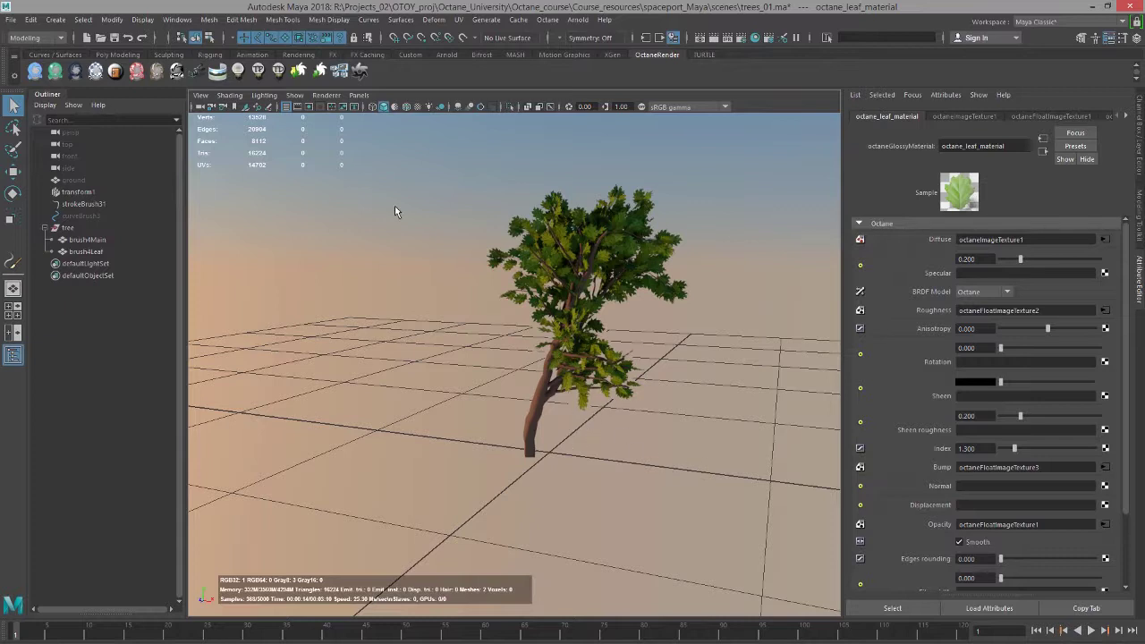
Return the viewport to Viewport 2.0 and select the tree group.
left_click(326, 95)
left_click(349, 115)
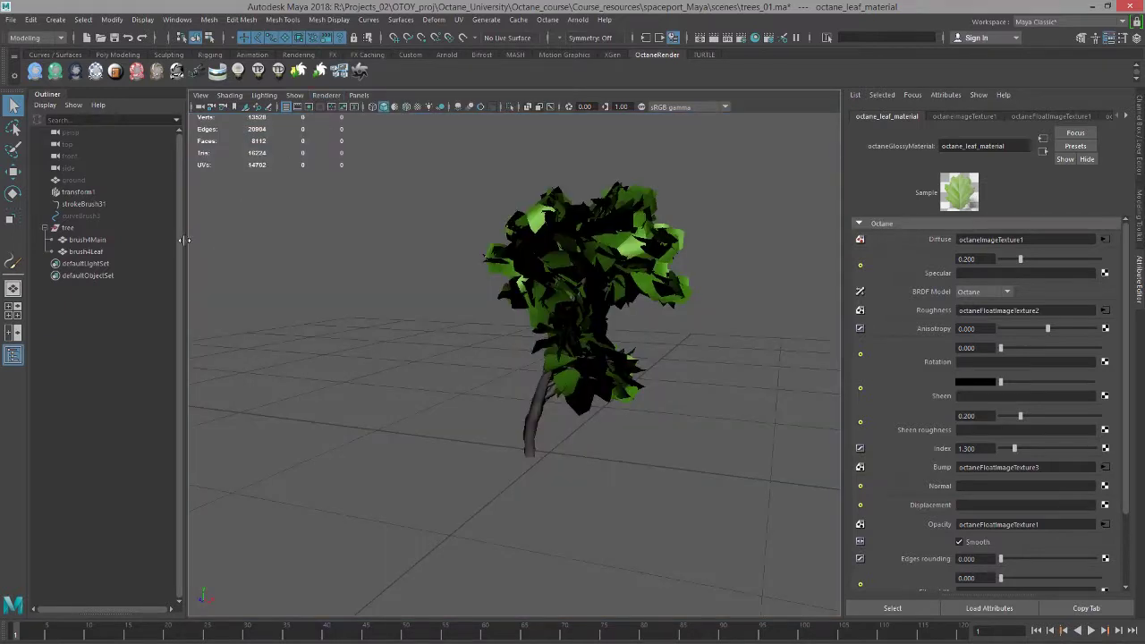
left_click(80, 228)
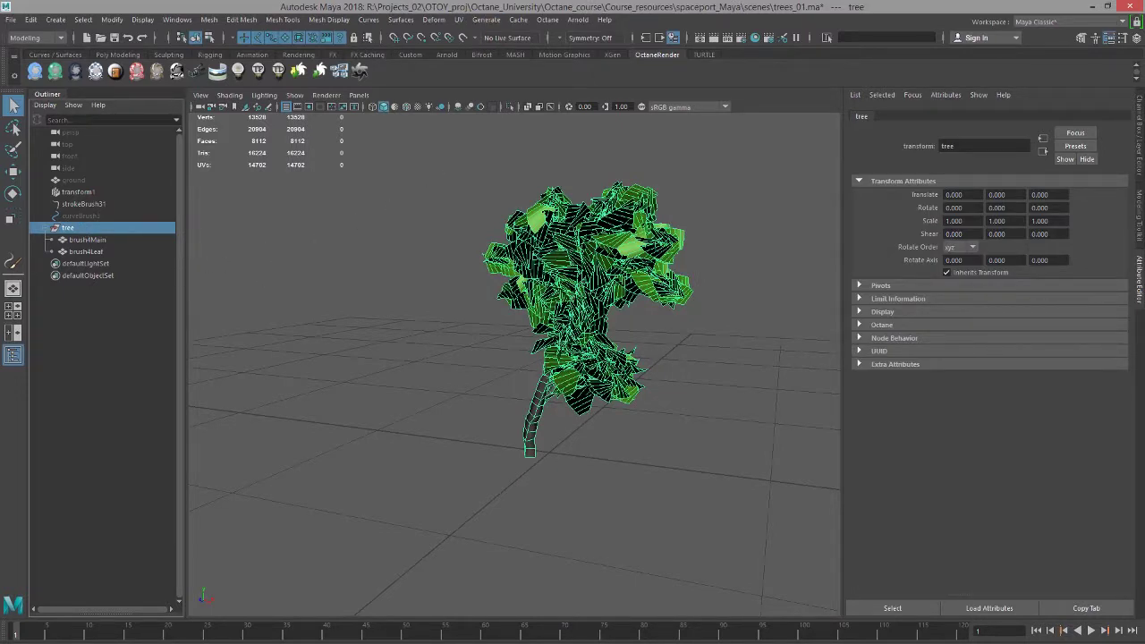
From the Animation menu set, create a MASH network repeating the tree ten times in a row.
left_click(30, 37)
left_click(41, 73)
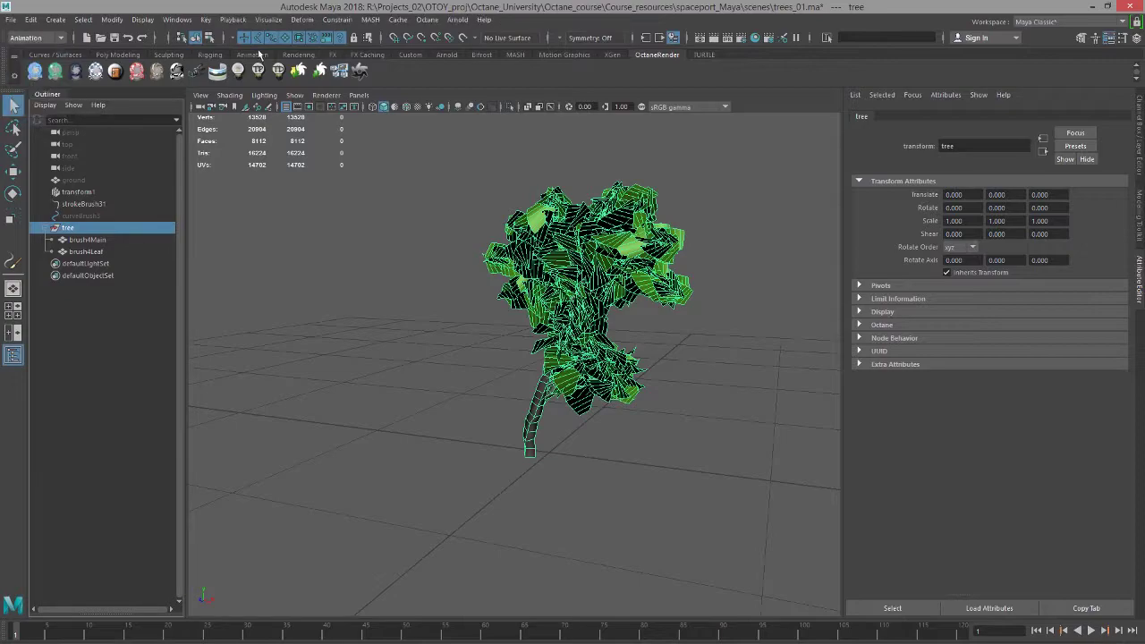
left_click(370, 20)
left_click(416, 39)
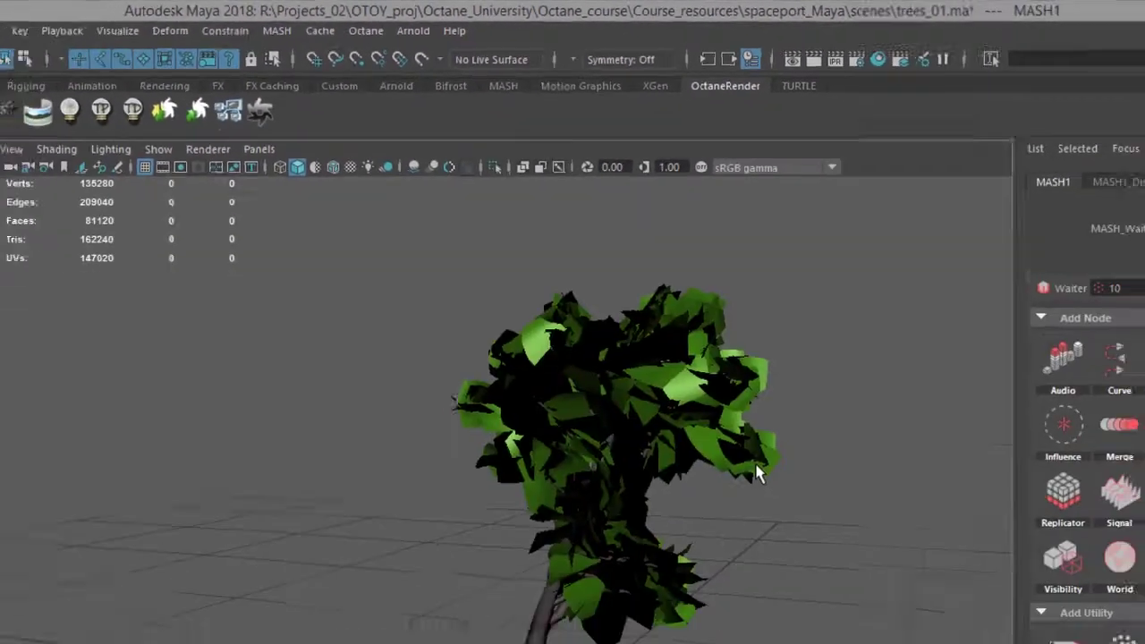
scroll(521, 288, "down", 8)
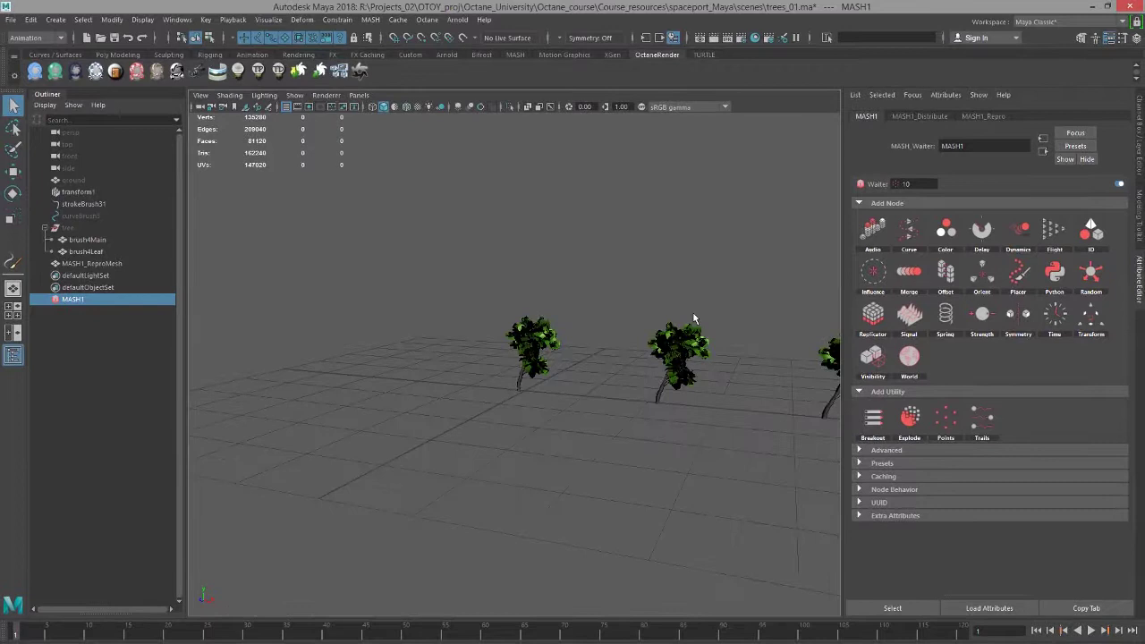
left_click_drag(521, 288, 543, 270, "alt")
right_click_drag(543, 270, 577, 279, "alt")
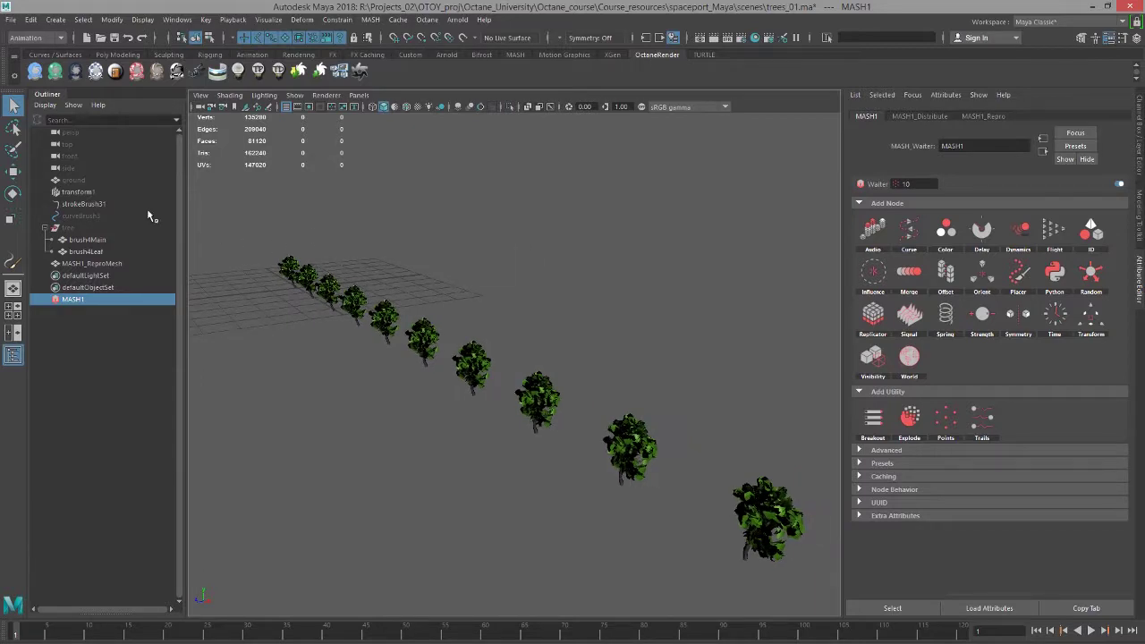
left_click(89, 181)
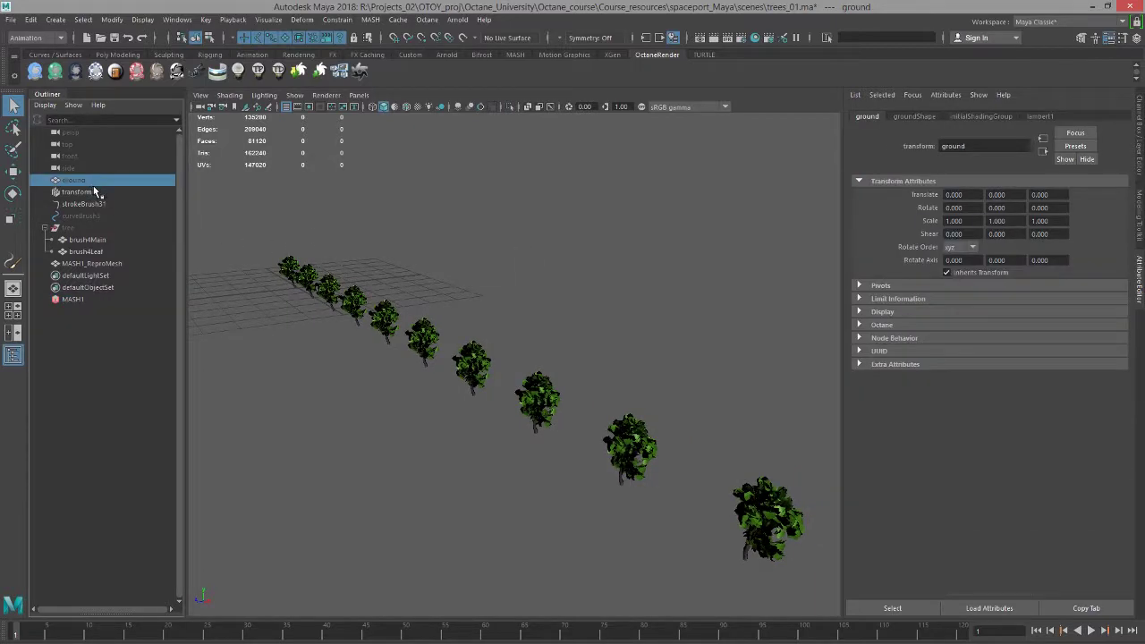
Set MASH1_Distribute's Distribution Type to Mesh, using the ground plane as Input Mesh.
key("f")
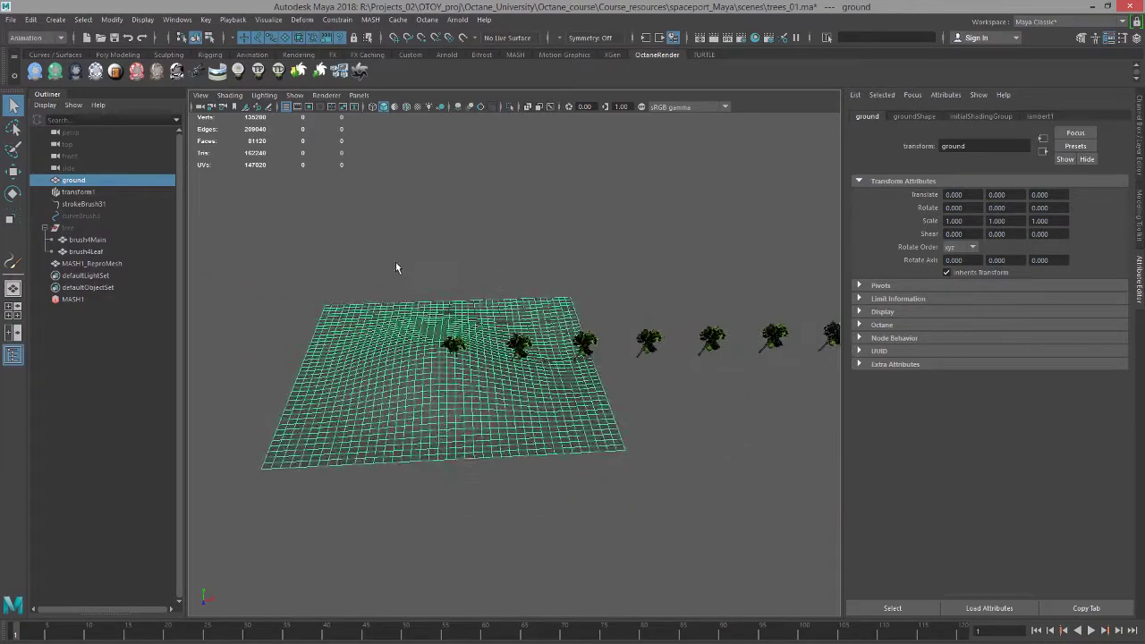
right_click_drag(396, 268, 524, 316, "alt")
left_click_drag(524, 316, 480, 307, "alt")
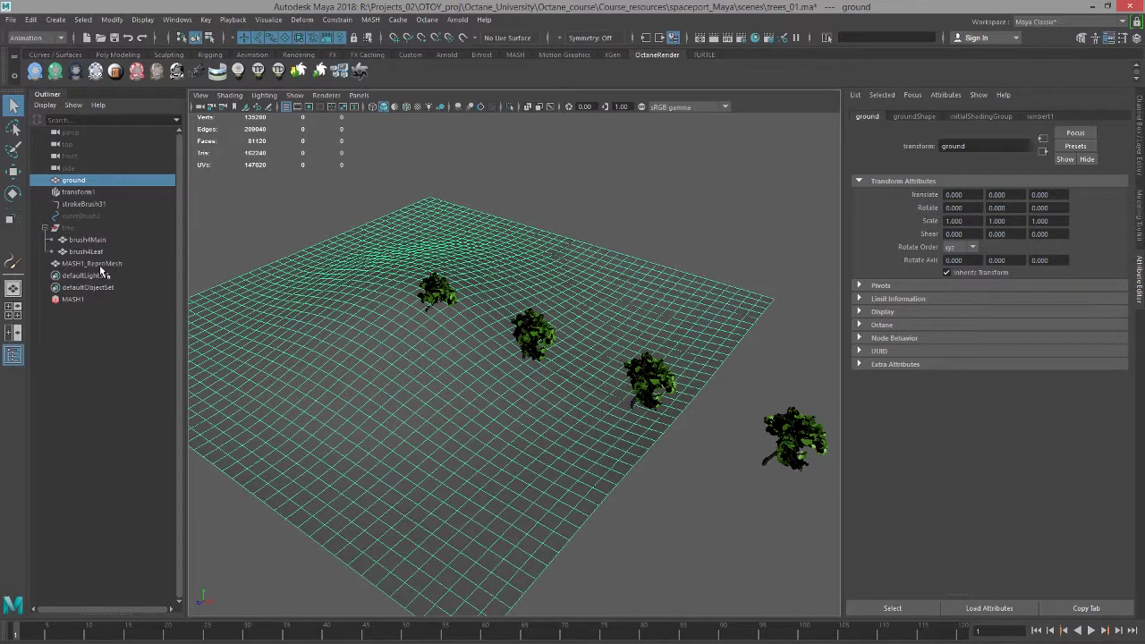
left_click(79, 300)
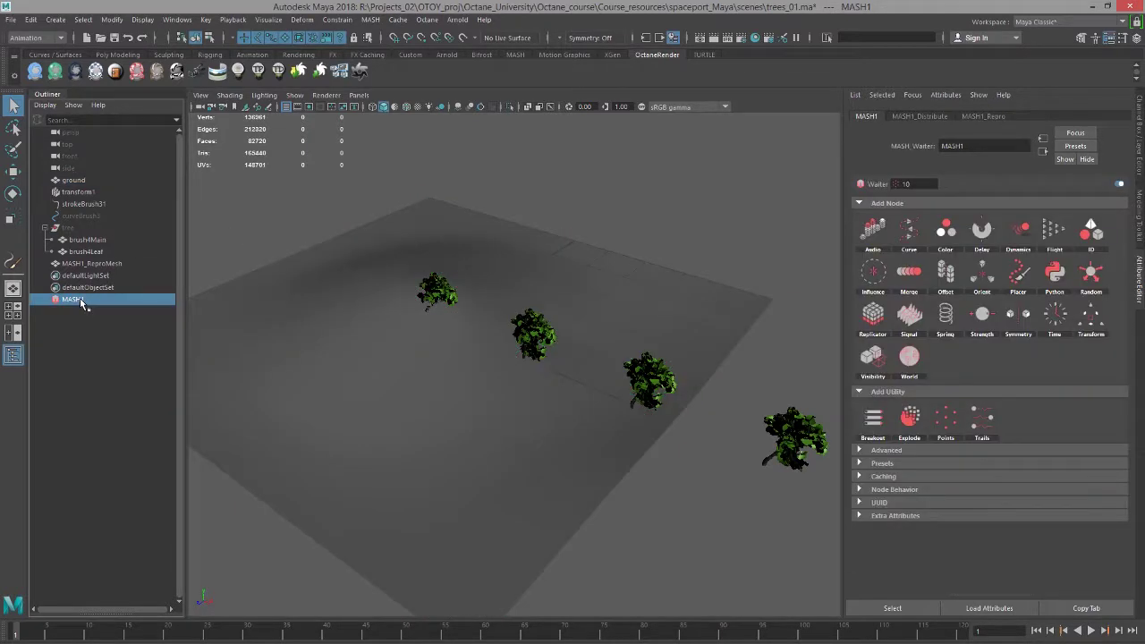
left_click(926, 118)
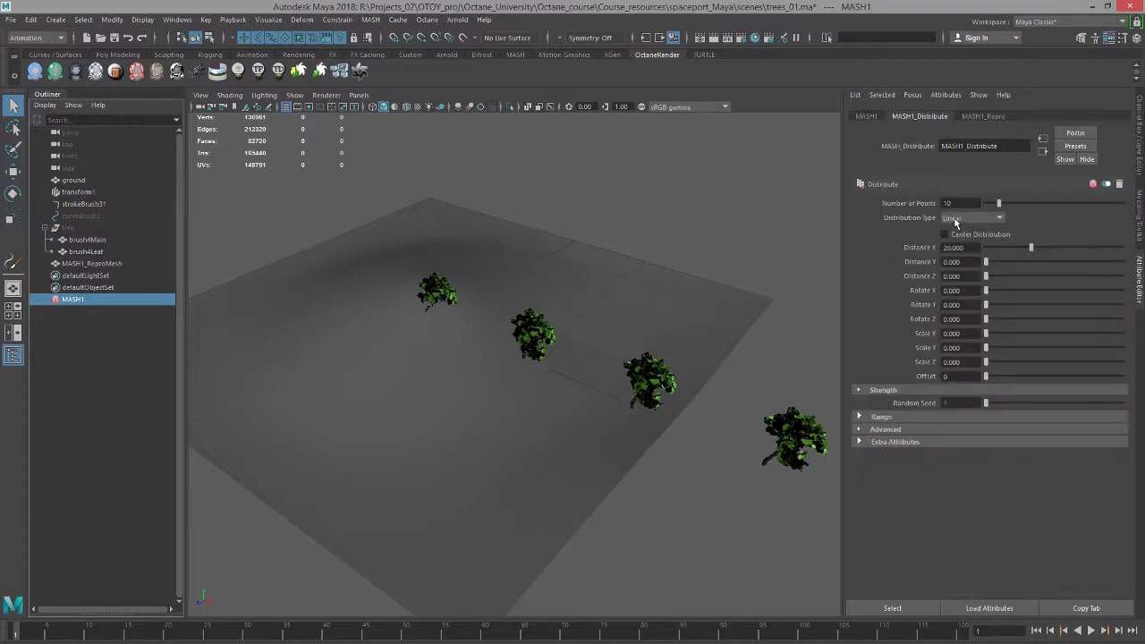
left_click(954, 219)
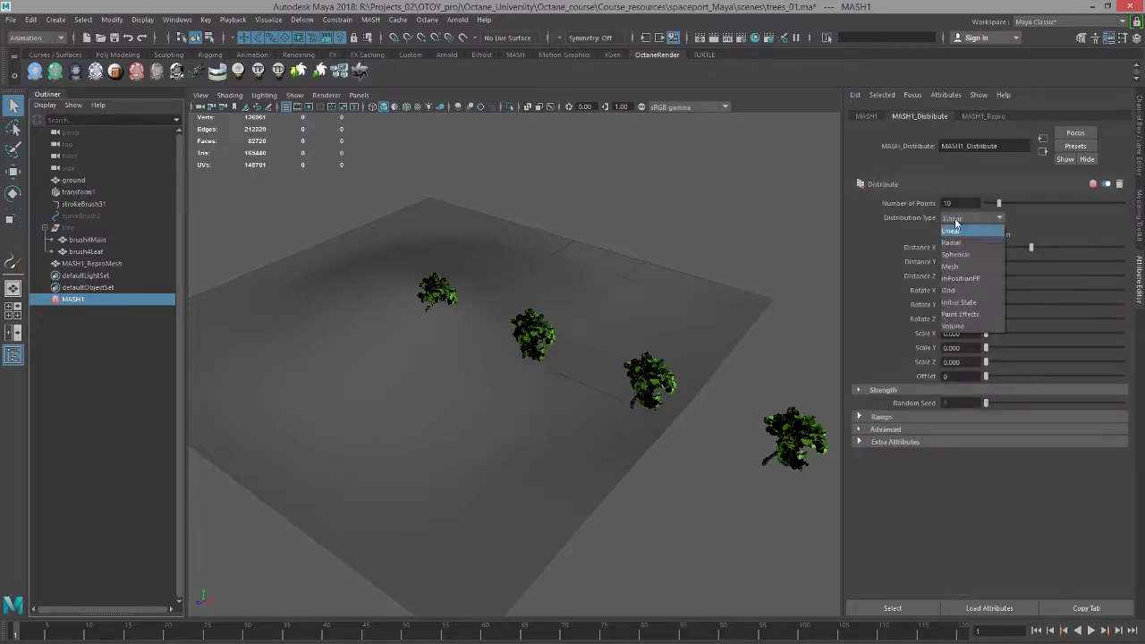
left_click(964, 267)
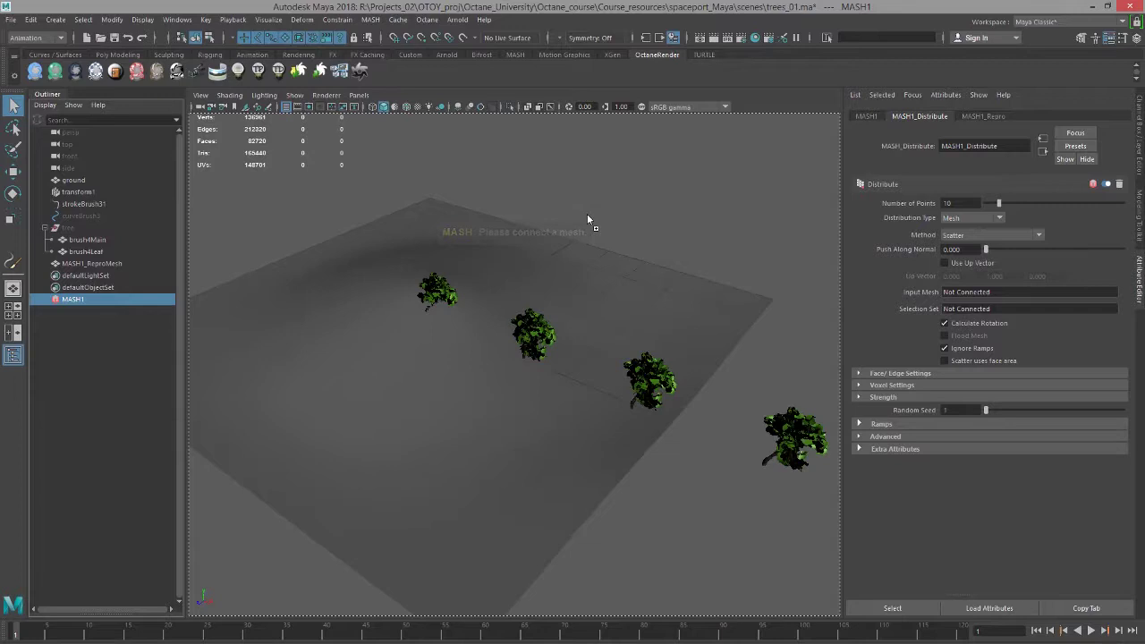
left_click(951, 295)
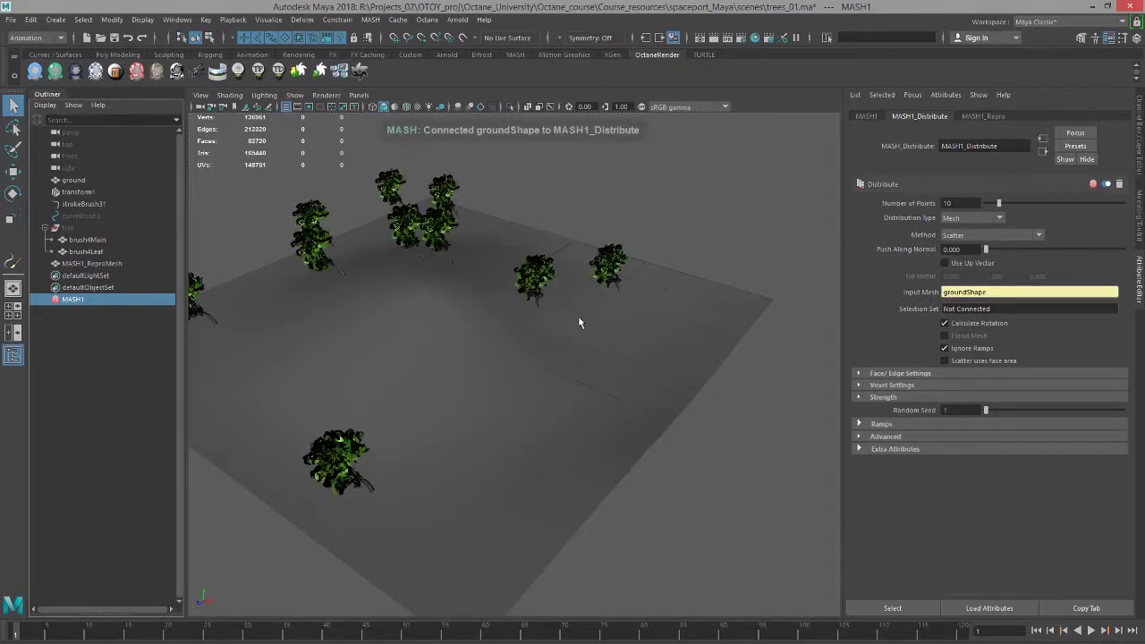
left_click_drag(585, 301, 725, 265, "alt")
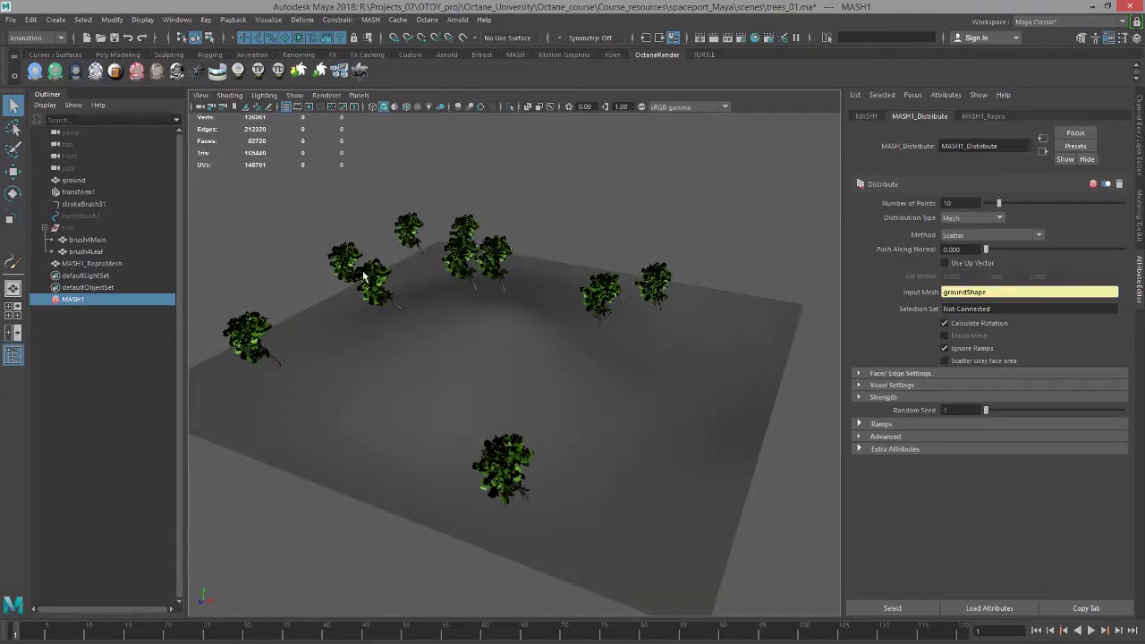
Turn off Ignore Ramps and expand the Bias, Rotation and Scale ramps.
left_click(945, 347)
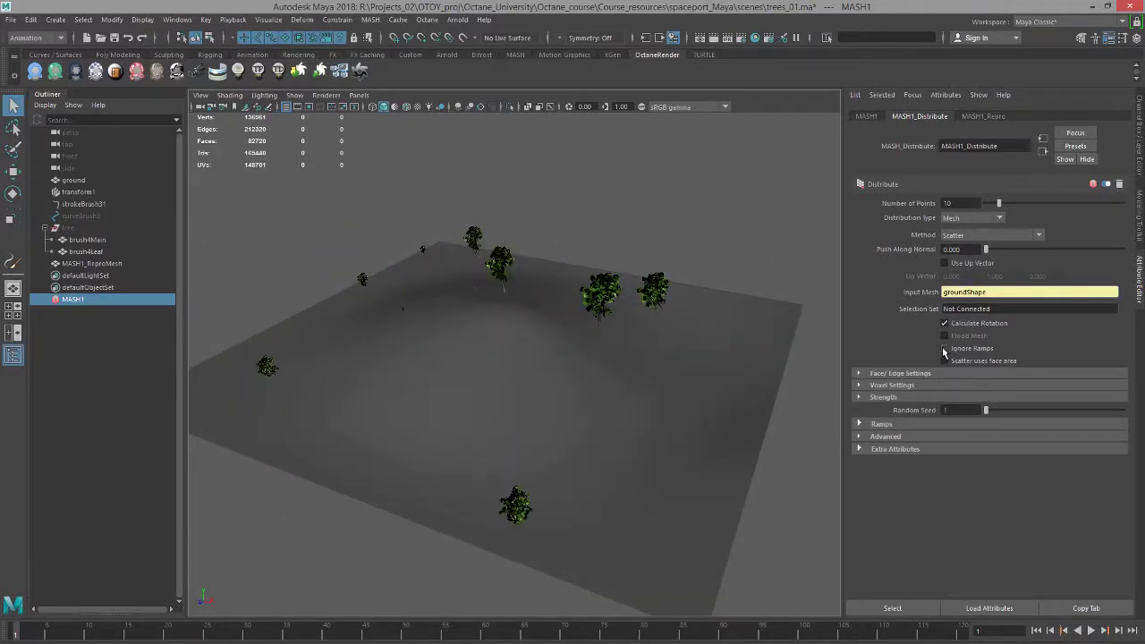
left_click(859, 424)
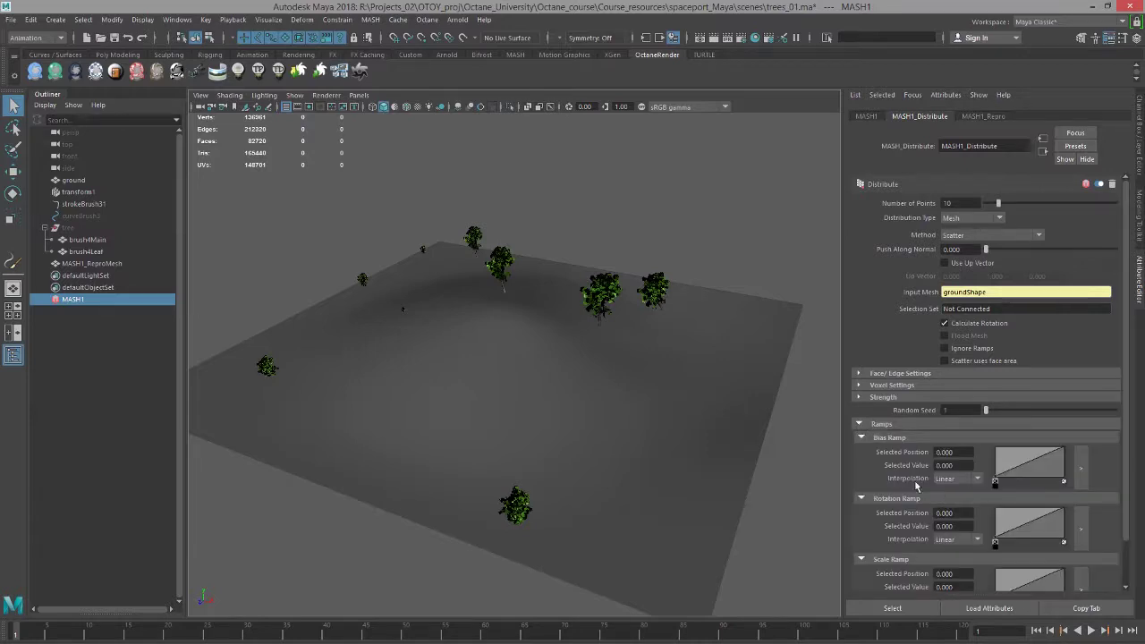
left_click_drag(545, 353, 753, 324, "alt")
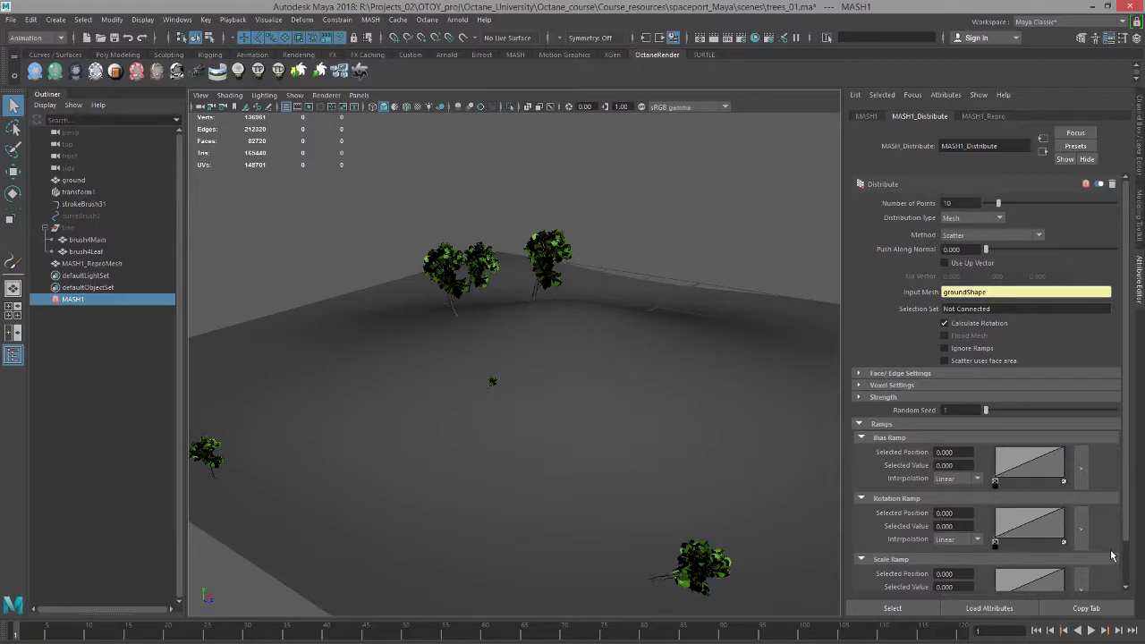
left_click_drag(1126, 534, 1120, 585)
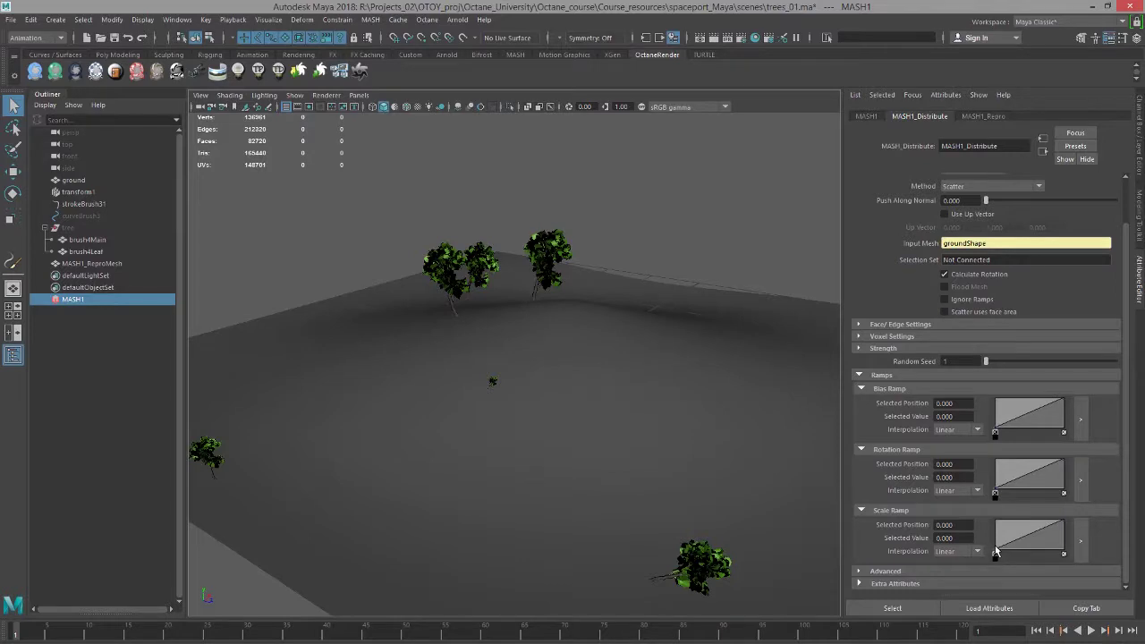
Raise the Scale Ramp start to 0.820 and place a Rotation Ramp point at 0.609.
left_click_drag(995, 553, 993, 530)
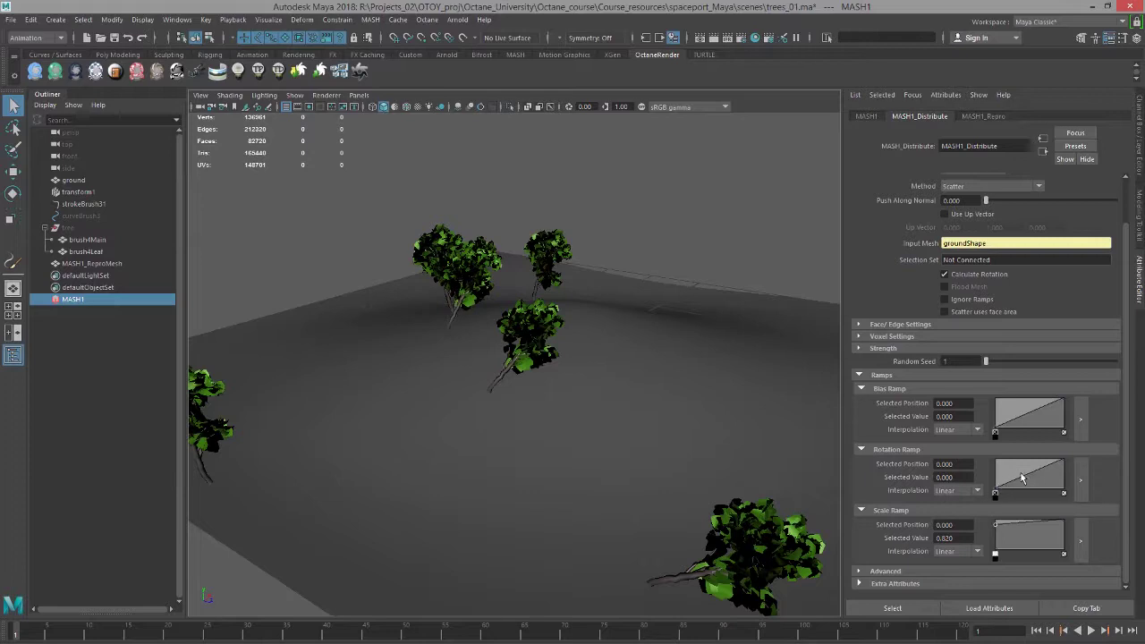
left_click_drag(1017, 483, 999, 465)
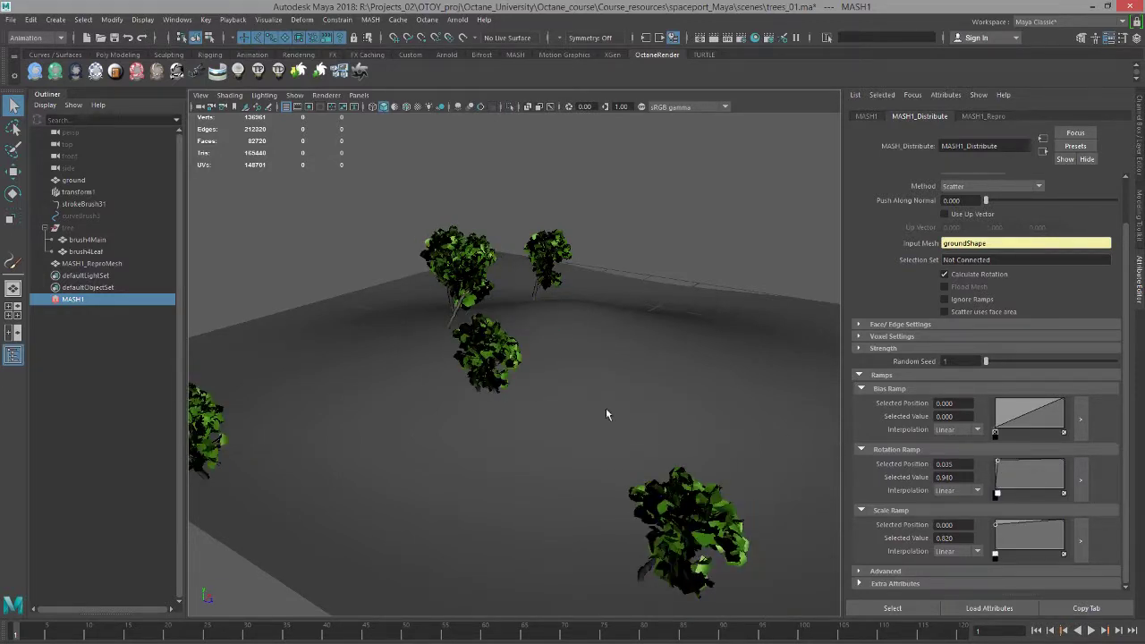
scroll(595, 391, "down", 6)
left_click_drag(595, 391, 730, 408, "alt")
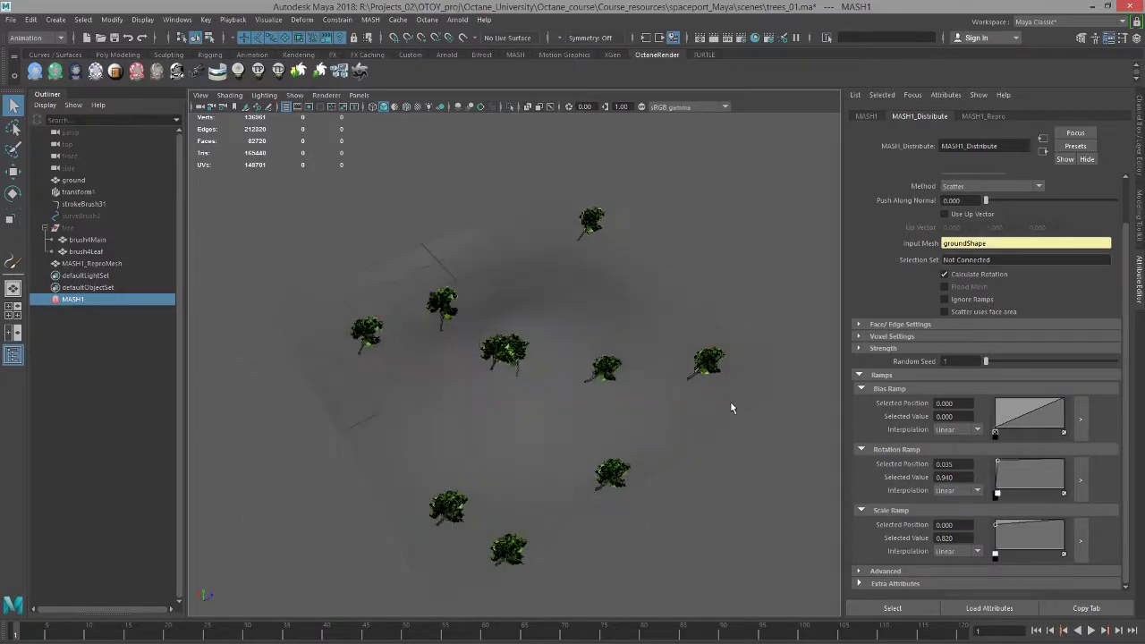
left_click_drag(1001, 466, 1037, 493)
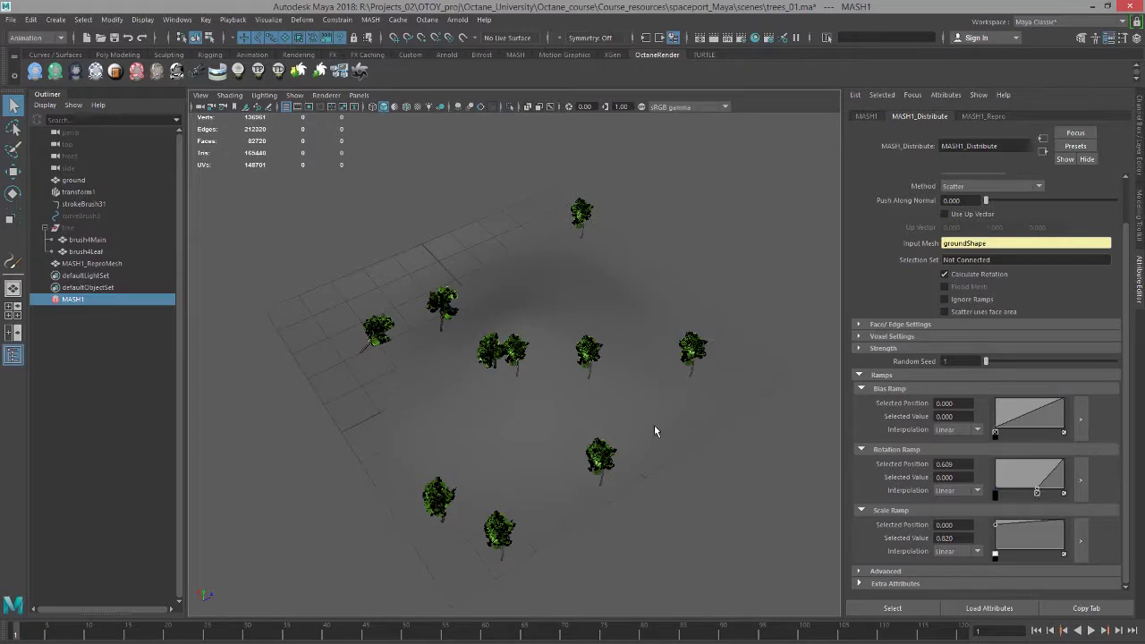
left_click_drag(657, 429, 659, 421, "alt")
right_click_drag(641, 414, 737, 437, "alt")
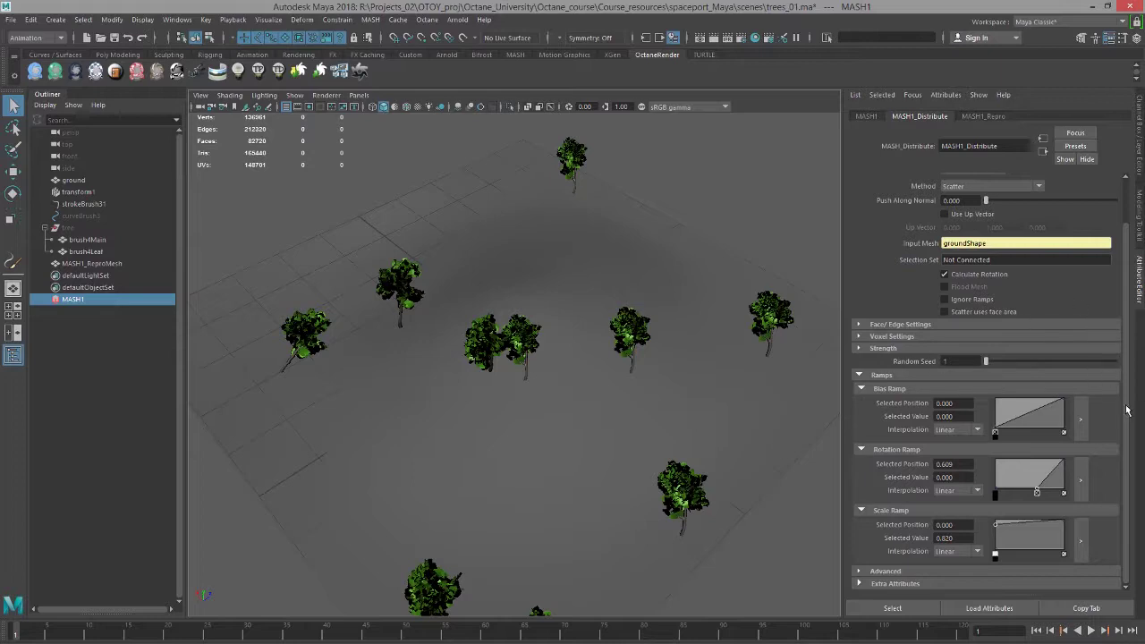
scroll(1120, 351, "up", 2)
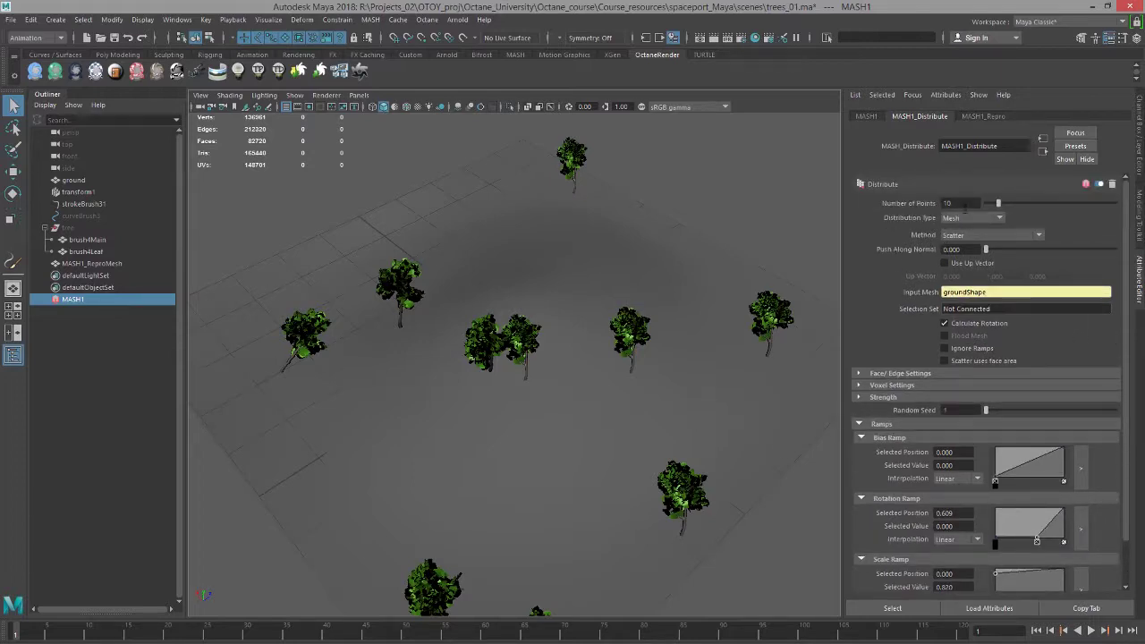
Set MASH1_Distribute's Number of Points to 150, then to 500.
left_click(950, 203)
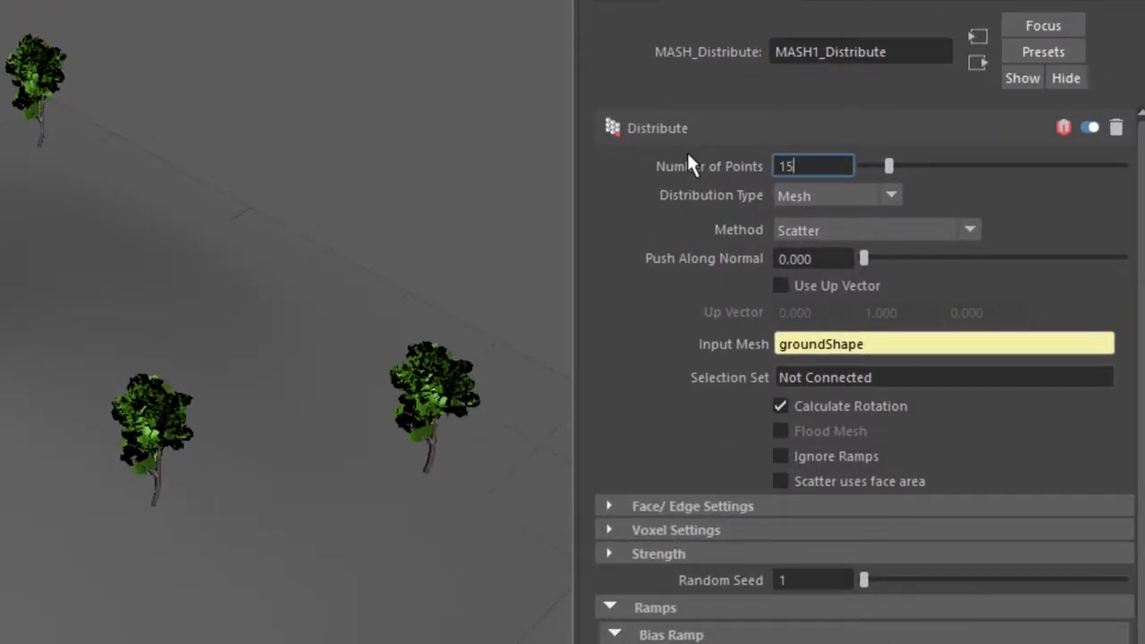
type("0")
key("Return")
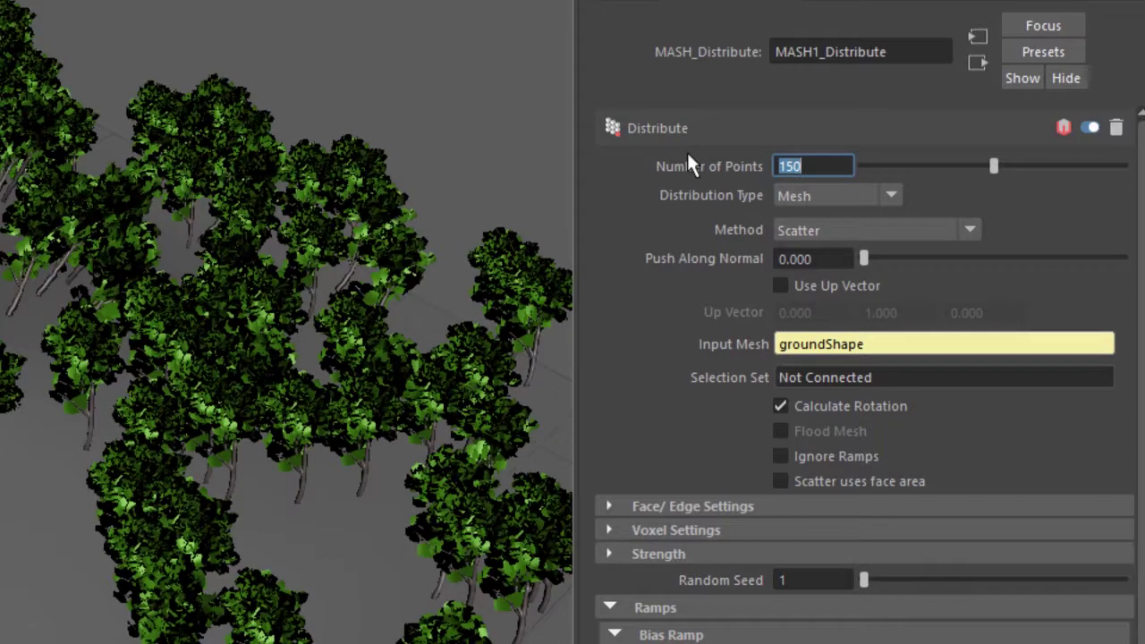
left_click_drag(36, 511, 266, 485, "alt")
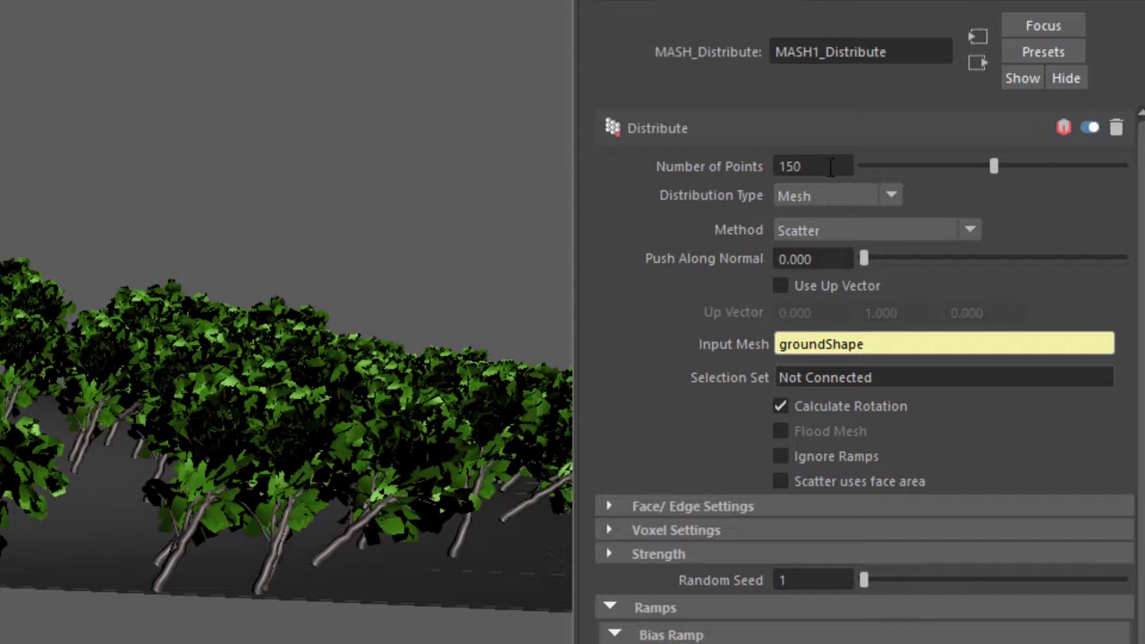
left_click(830, 167)
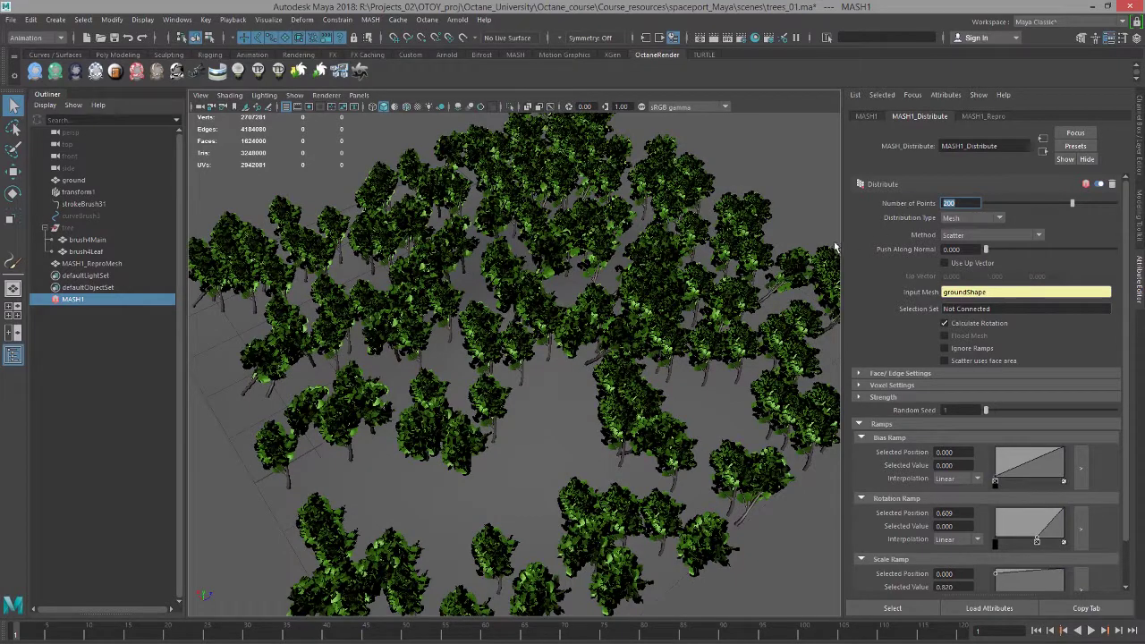
type("500")
key("Return")
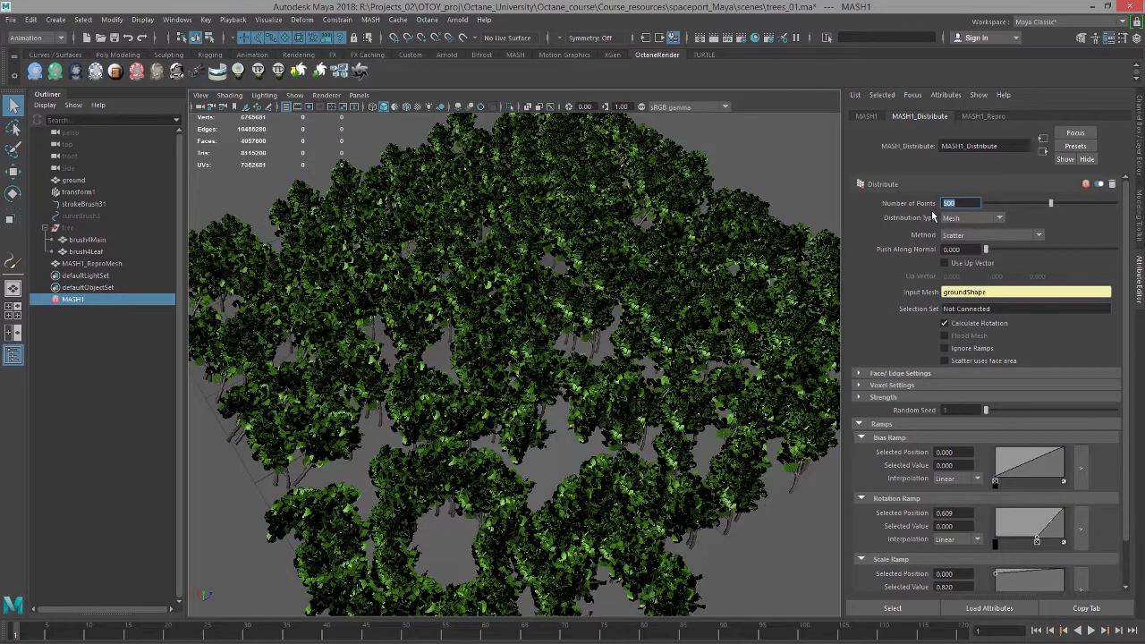
left_click_drag(645, 369, 550, 159, "alt")
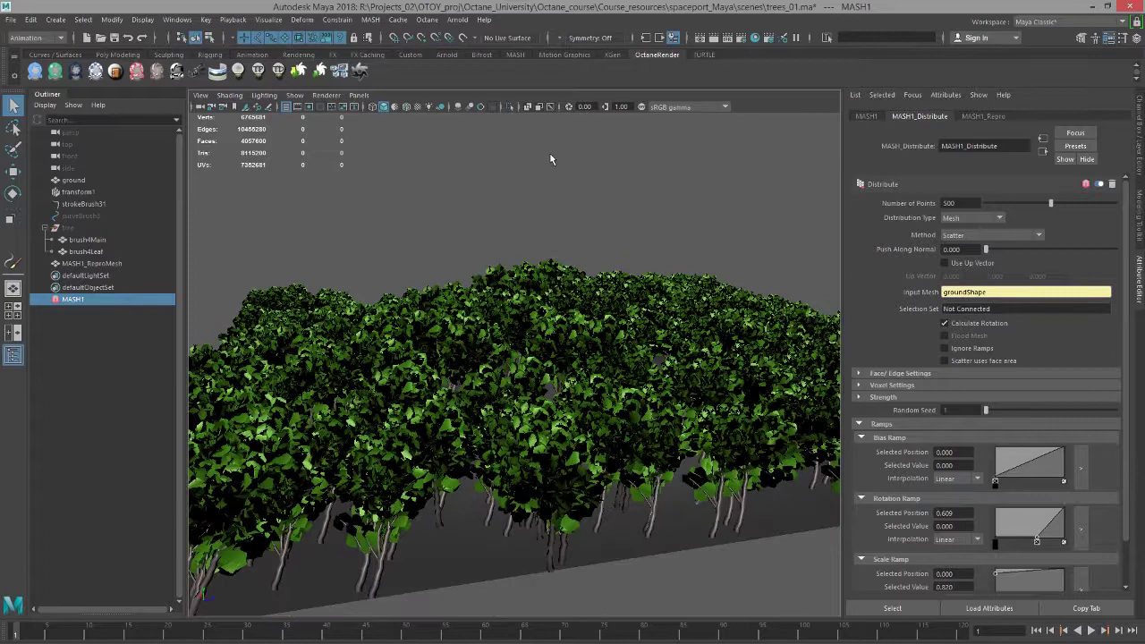
Render the viewport with OctaneRender and orbit up over the sunlit forest canopy.
left_click(325, 95)
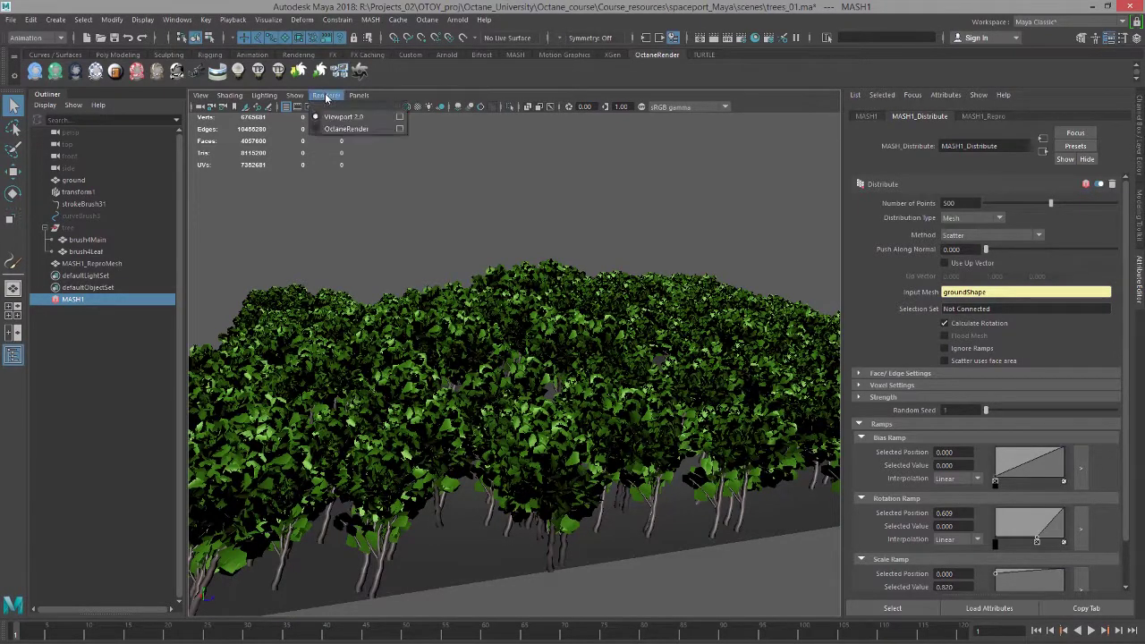
left_click(352, 131)
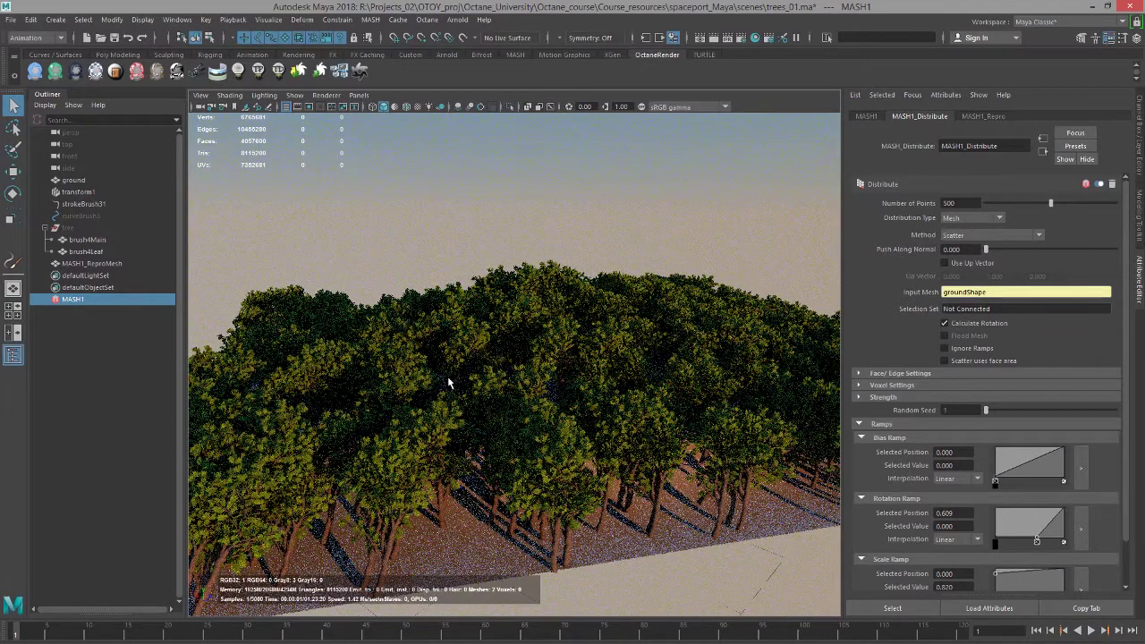
left_click_drag(448, 382, 397, 381, "alt")
scroll(421, 362, "up", 3)
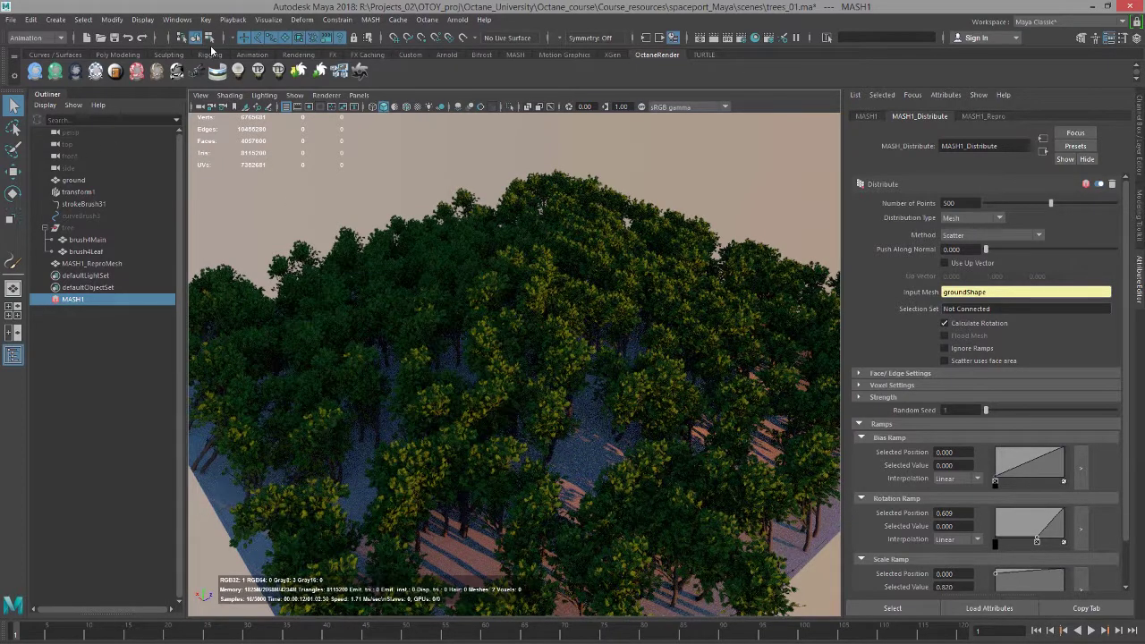
left_click(177, 19)
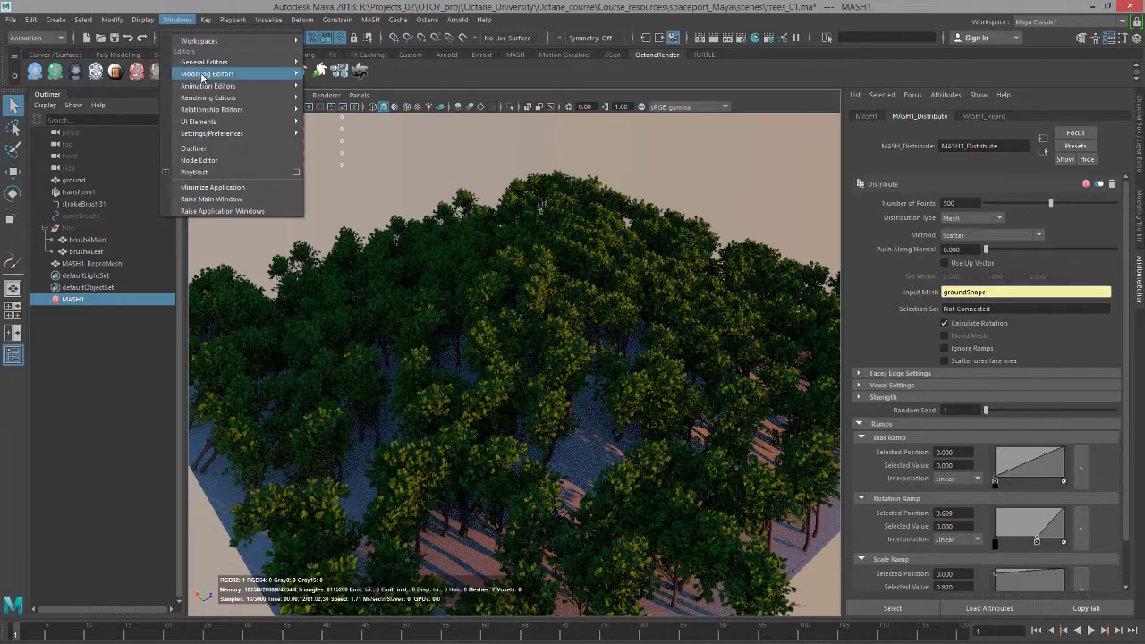
mouse_move(211, 101)
left_click(329, 122)
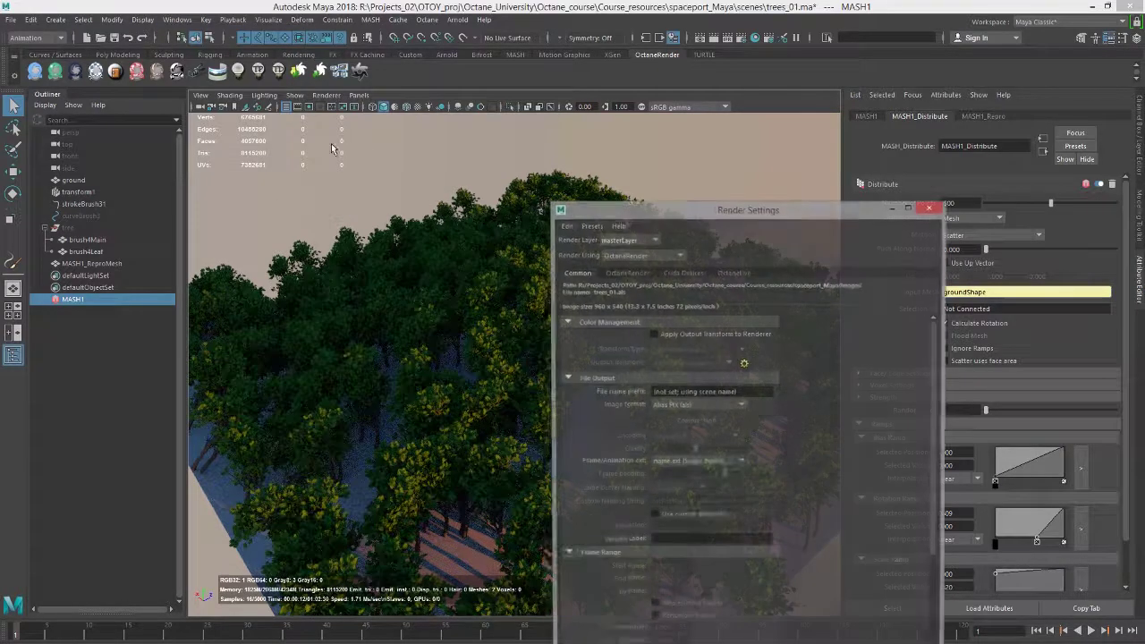
left_click(626, 272)
left_click(650, 335)
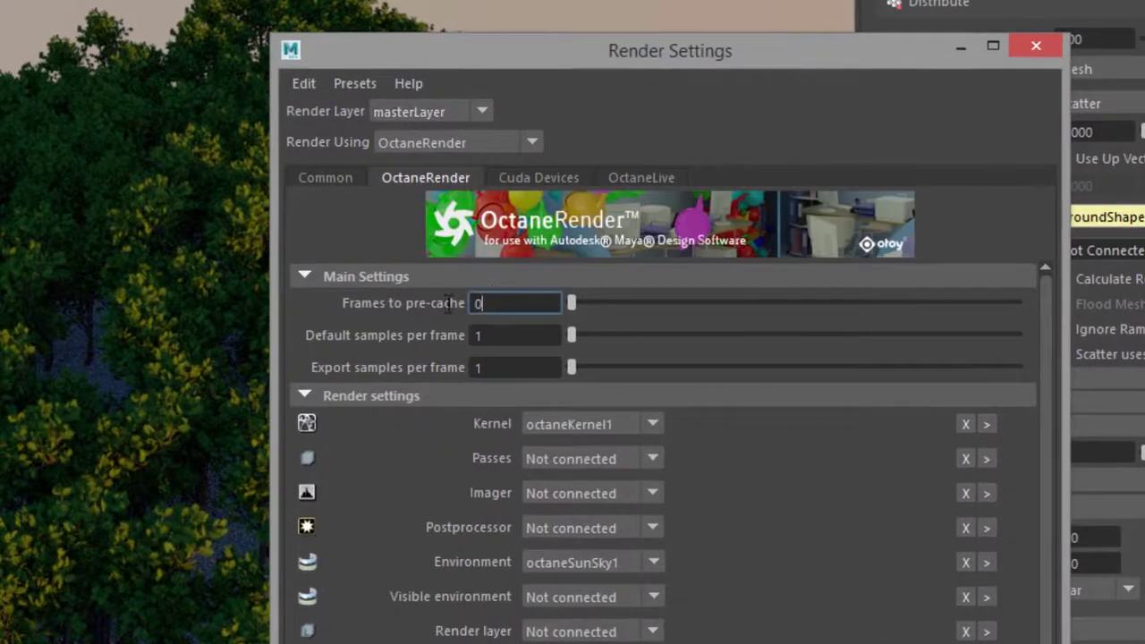
double_click(476, 303)
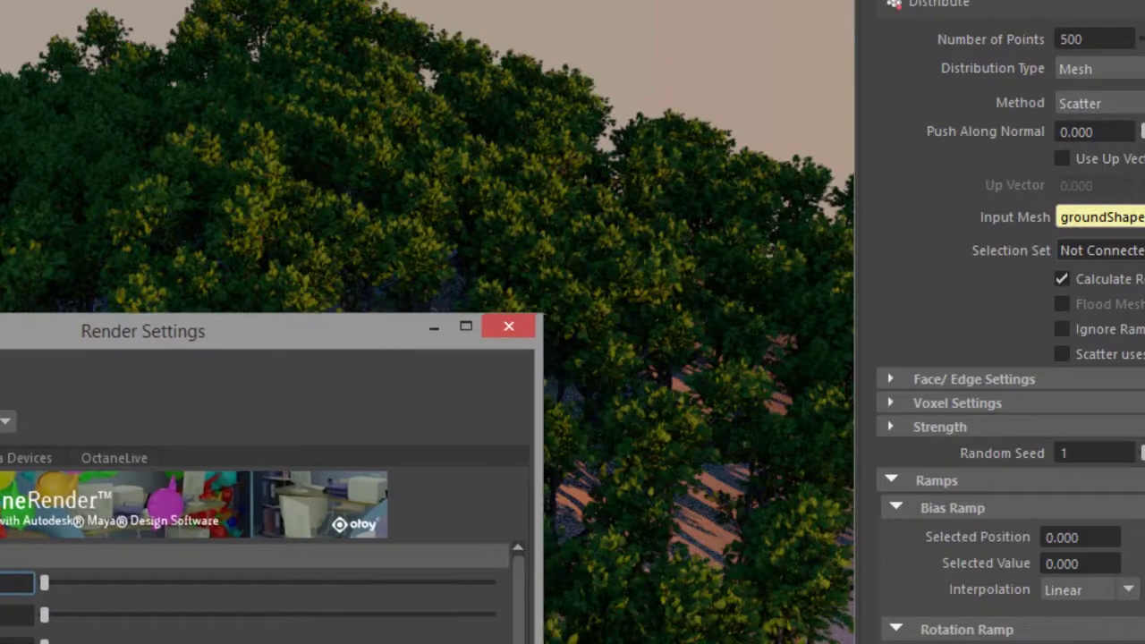
left_click(1036, 45)
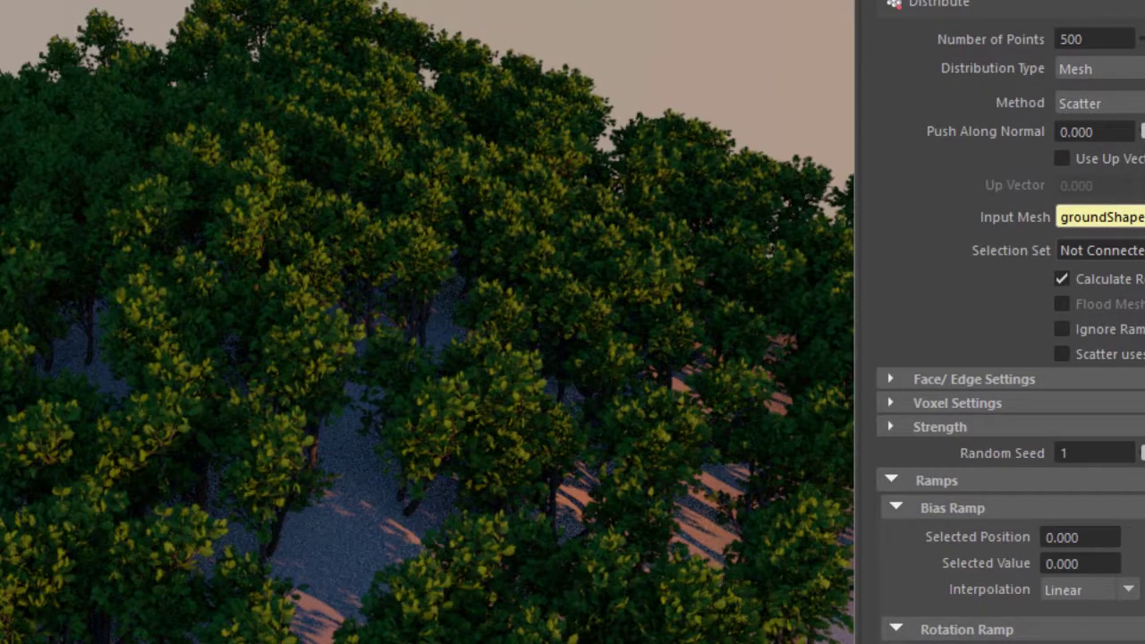